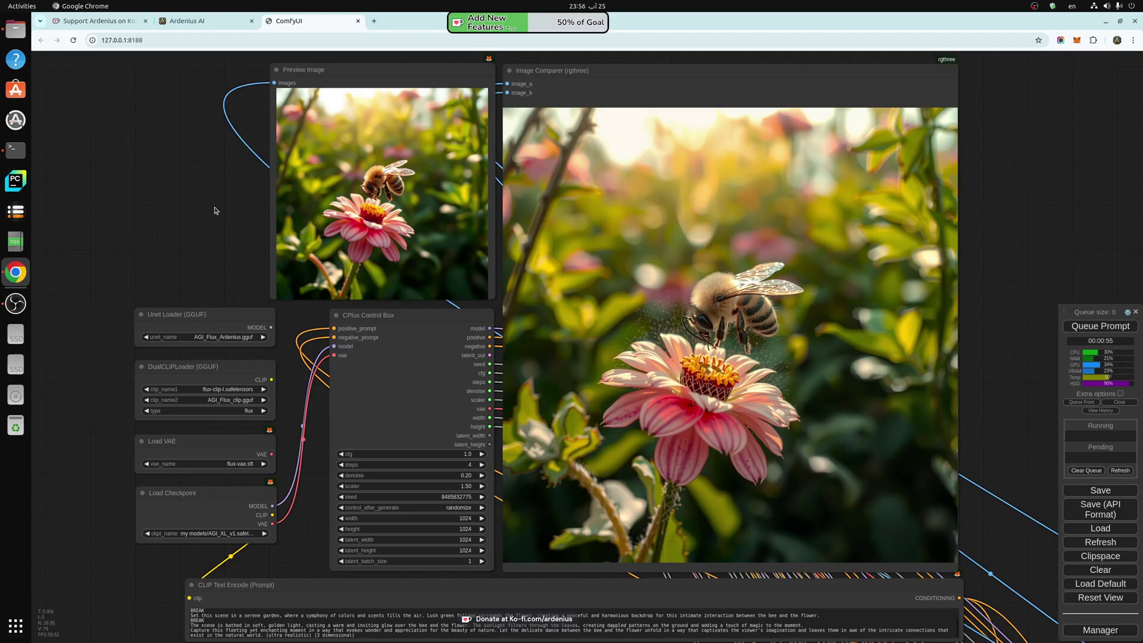
Inspect the Load Checkpoint node and leave the Control Box scaler at 1.5.
drag(215, 210, 209, 207)
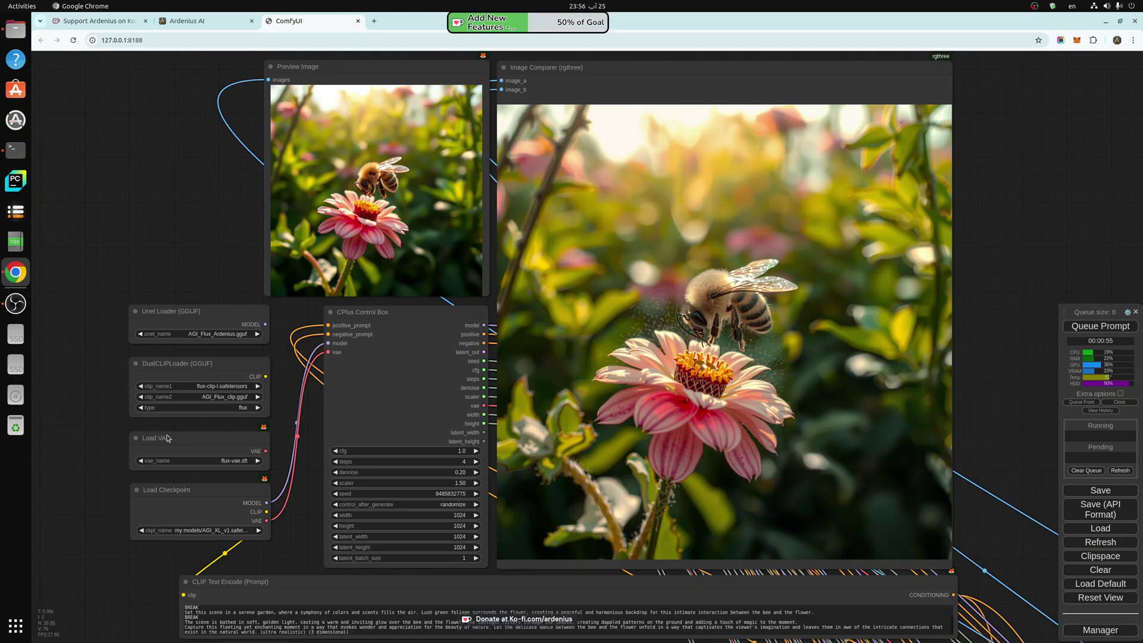
click(181, 505)
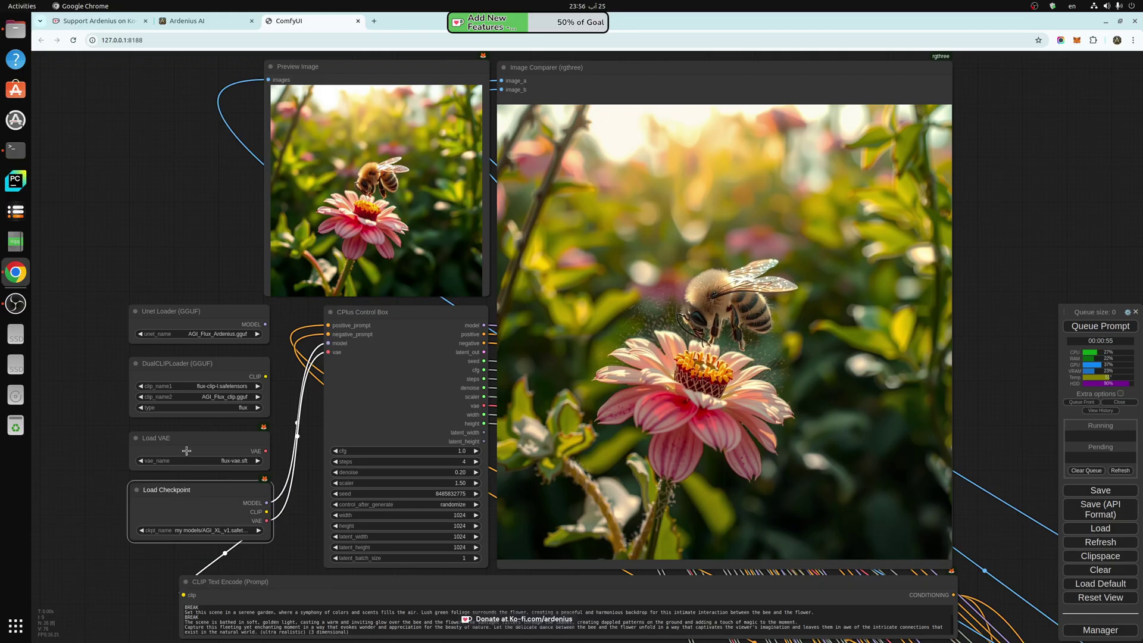
click(178, 313)
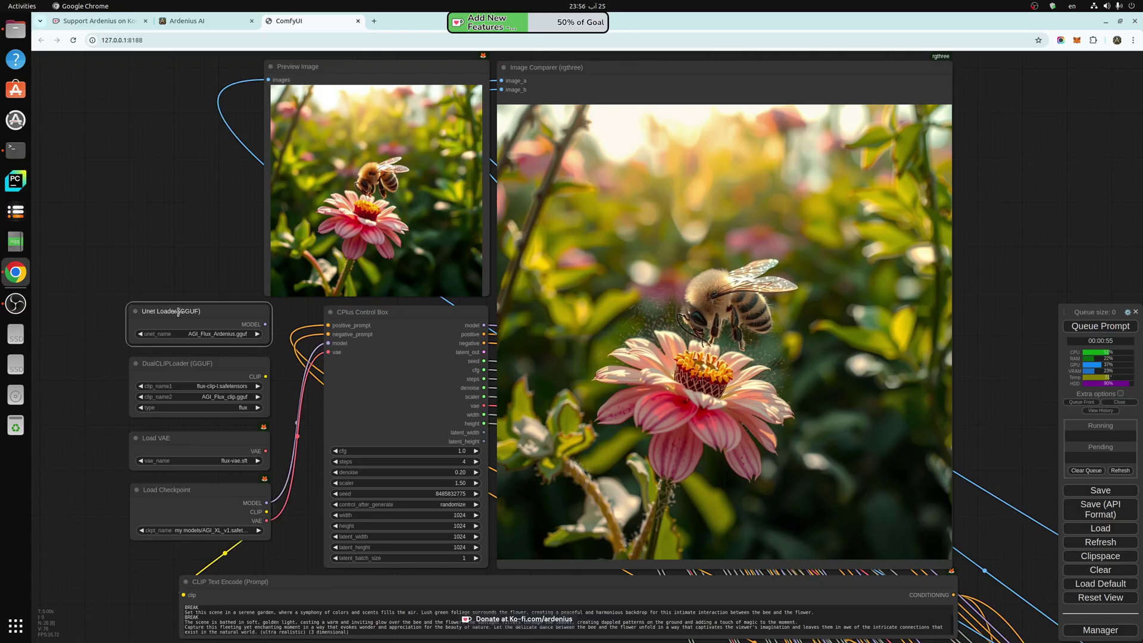
click(180, 248)
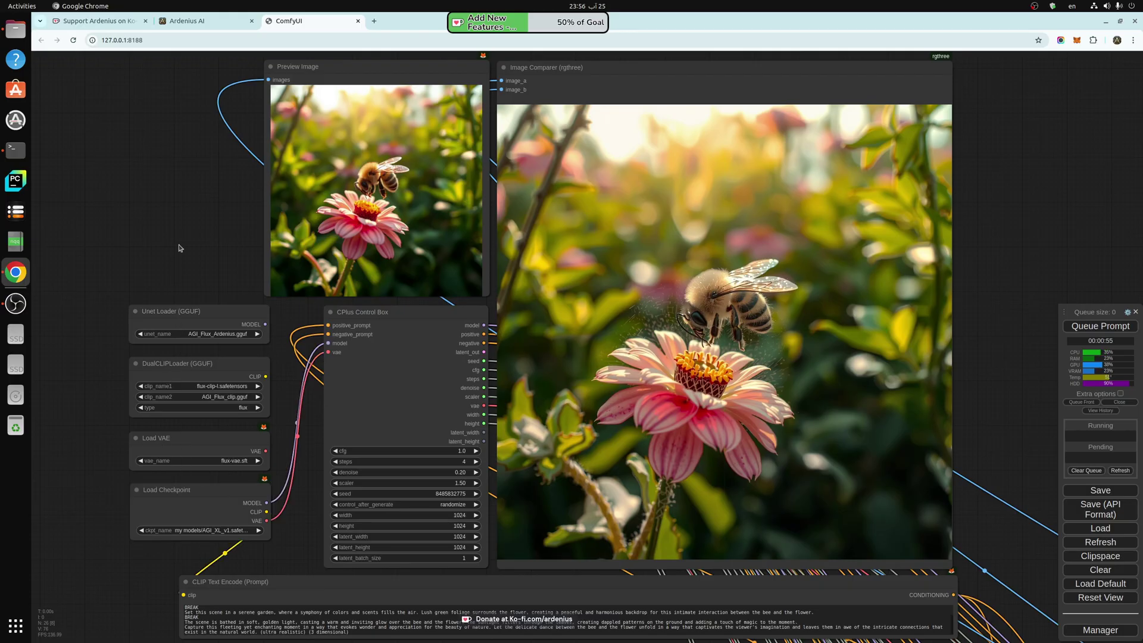
click(464, 483)
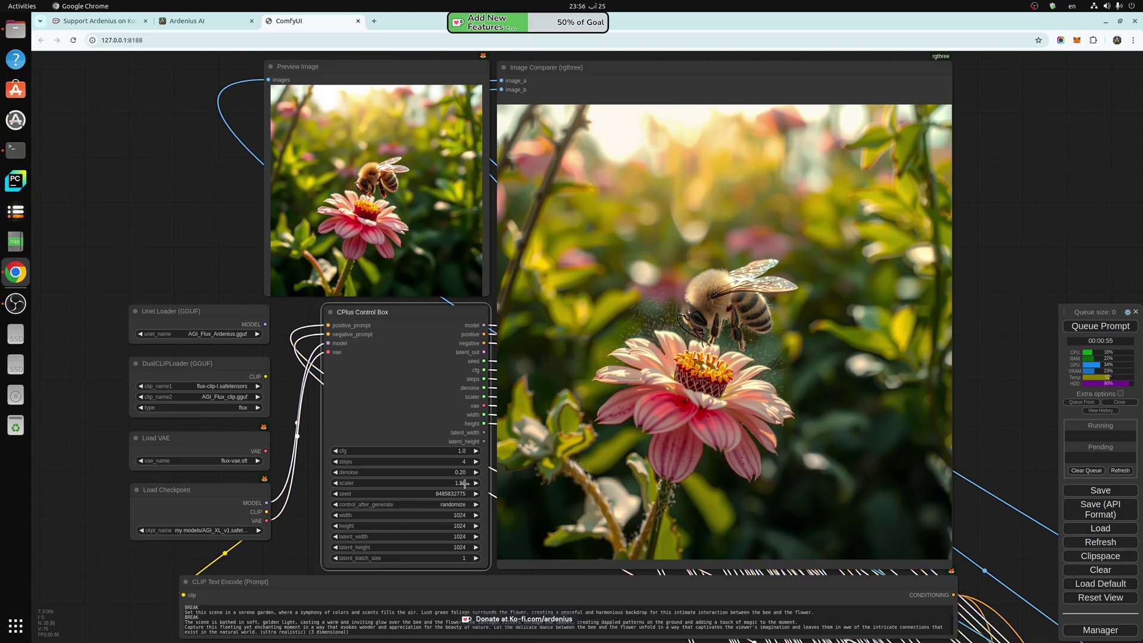
click(604, 483)
click(973, 425)
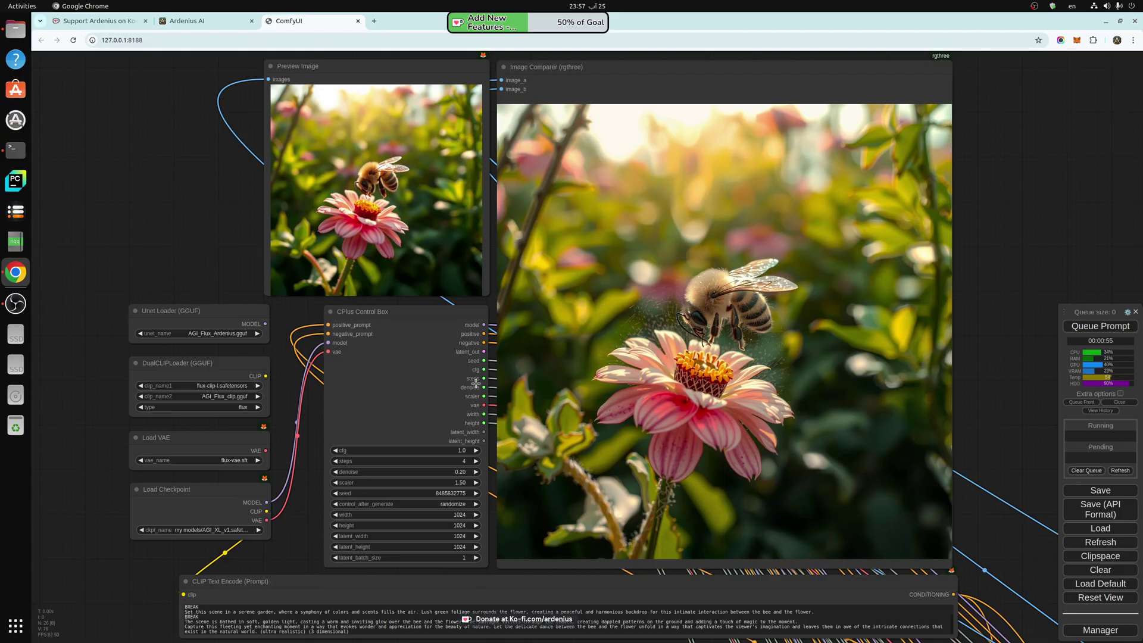
Select the Unet Loader, DualCLIPLoader, Load VAE and Load Checkpoint nodes in turn.
click(175, 314)
click(180, 361)
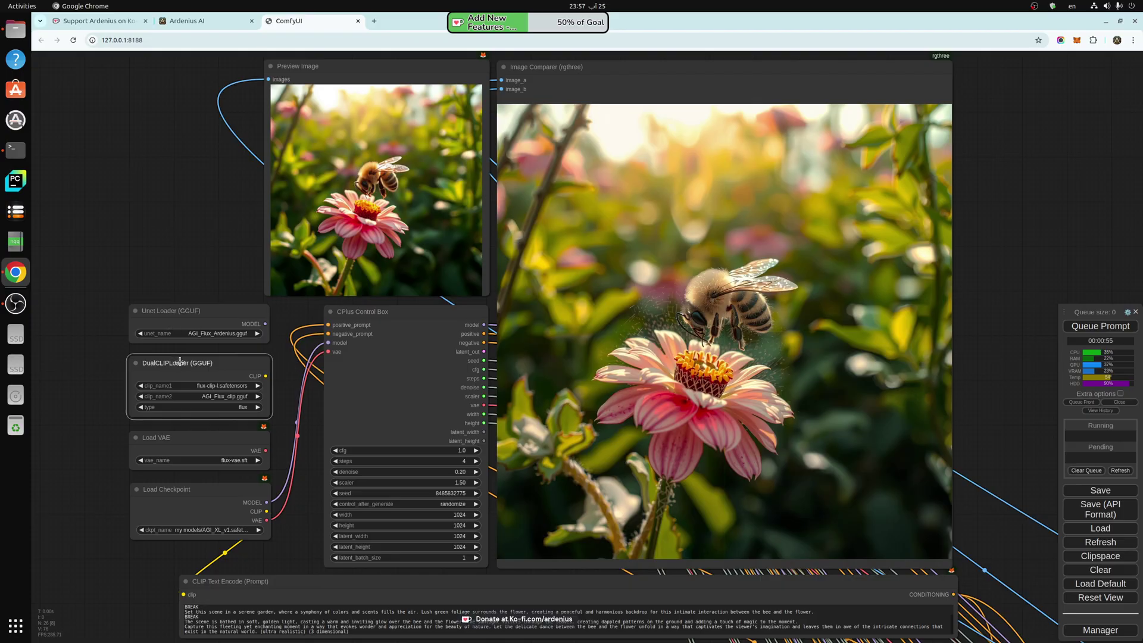
click(184, 437)
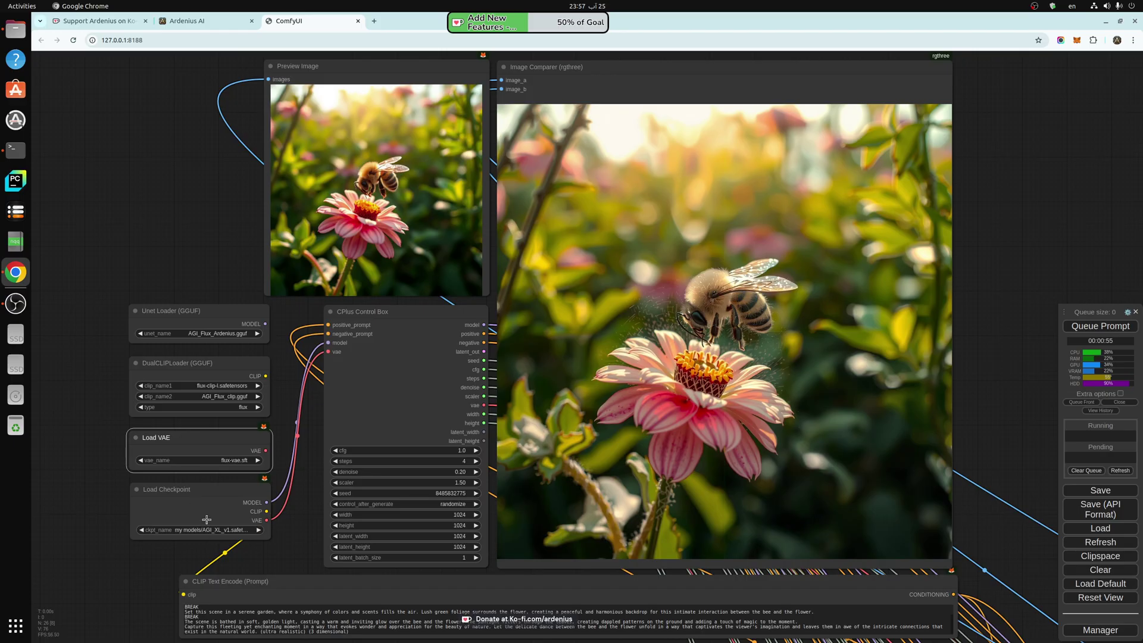
click(198, 491)
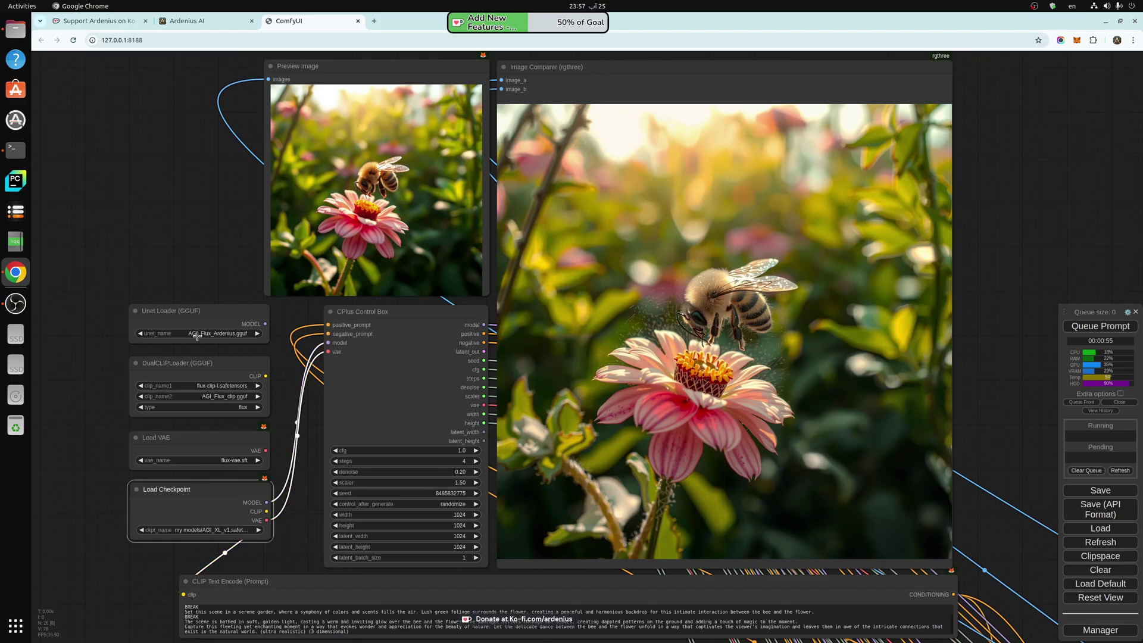
click(199, 311)
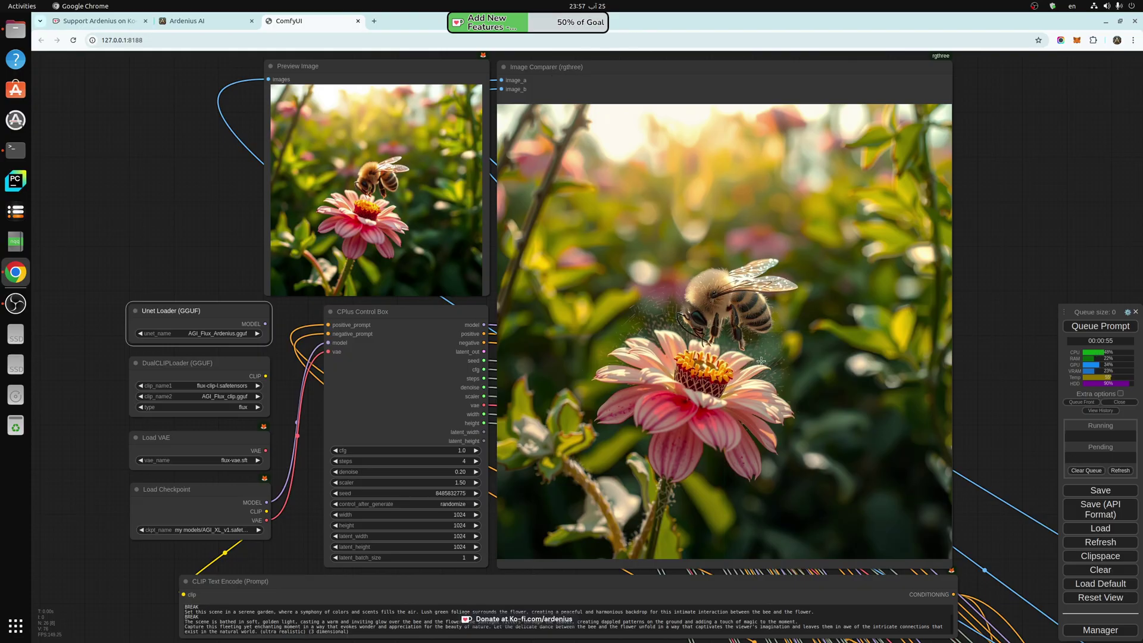
Zoom into the Image Comparer and toggle between original and enhanced bee, ending on enhanced.
scroll(760, 361, up, 2)
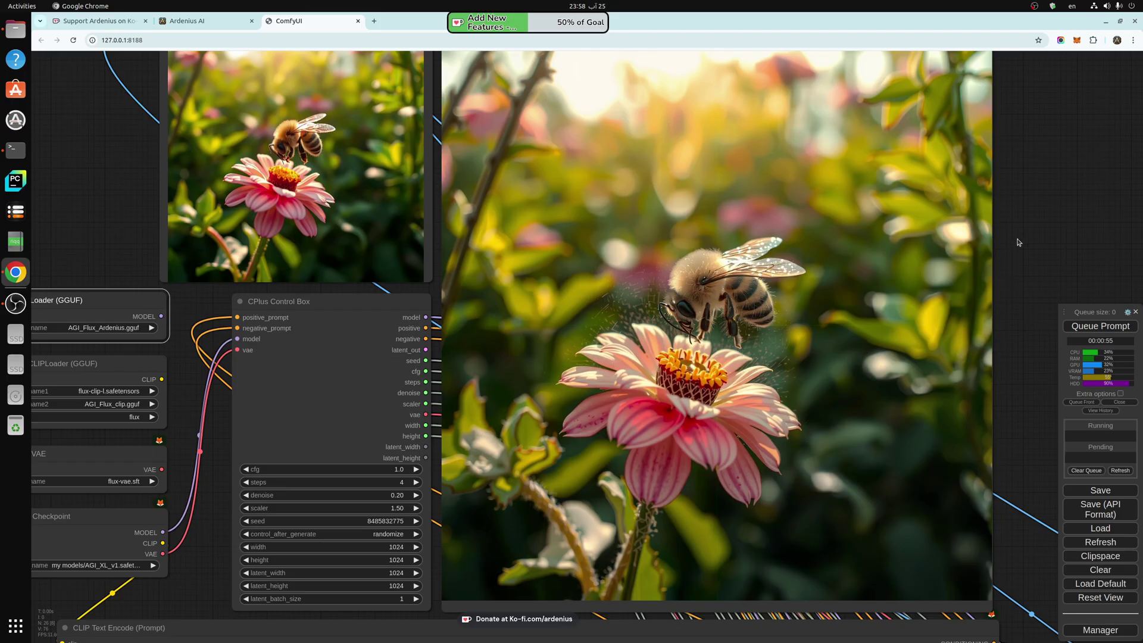
scroll(821, 309, up, 3)
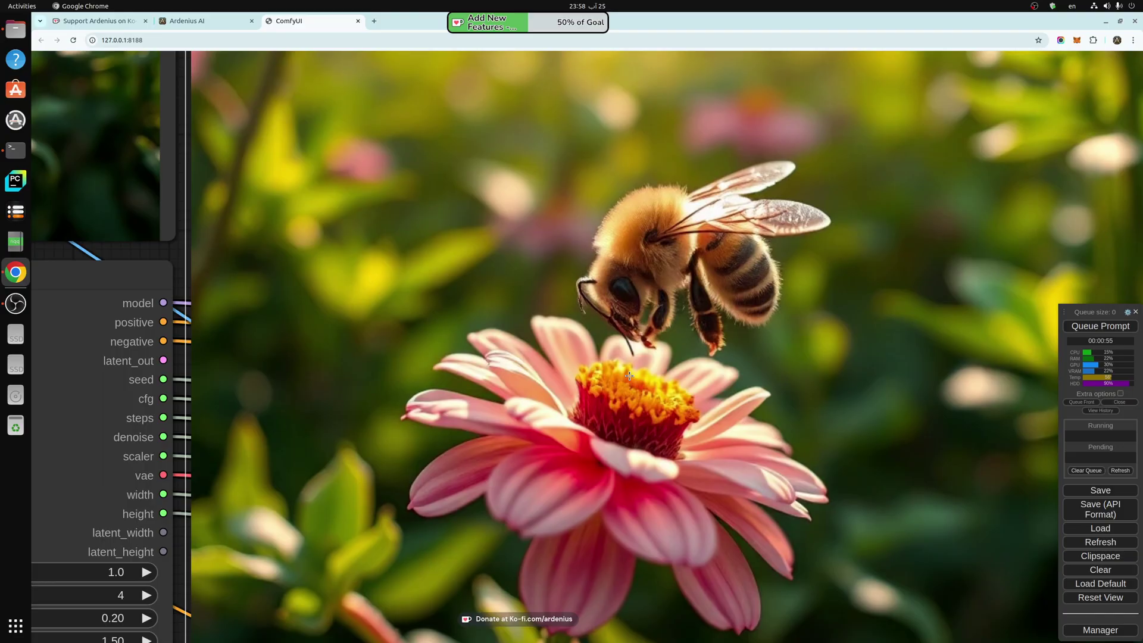
scroll(629, 376, up, 6)
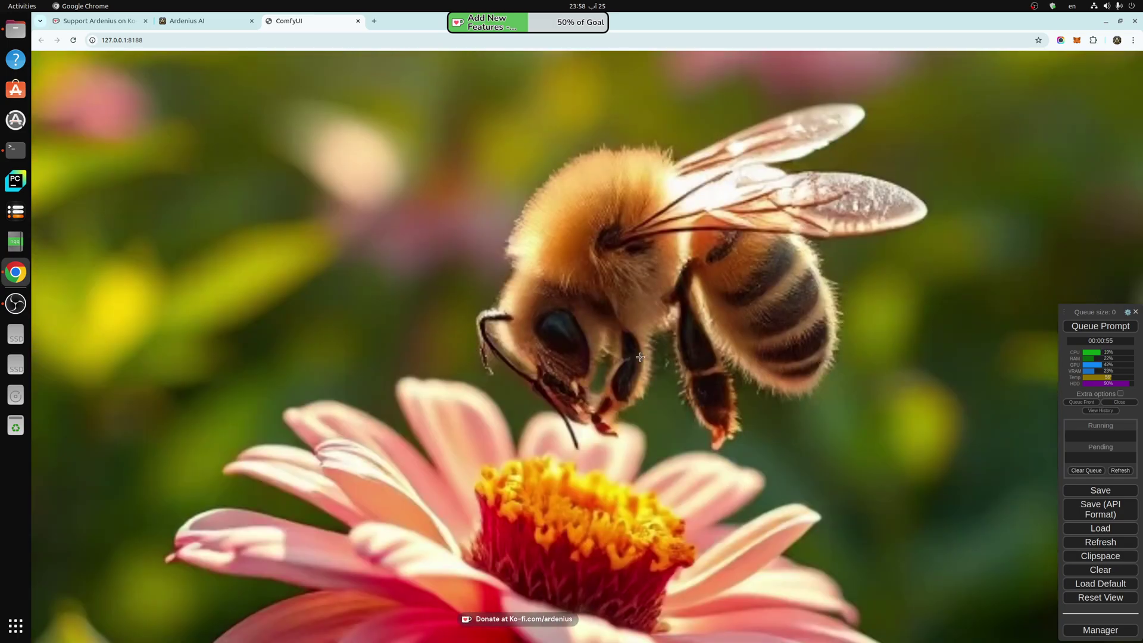
click(640, 357)
click(735, 323)
click(736, 323)
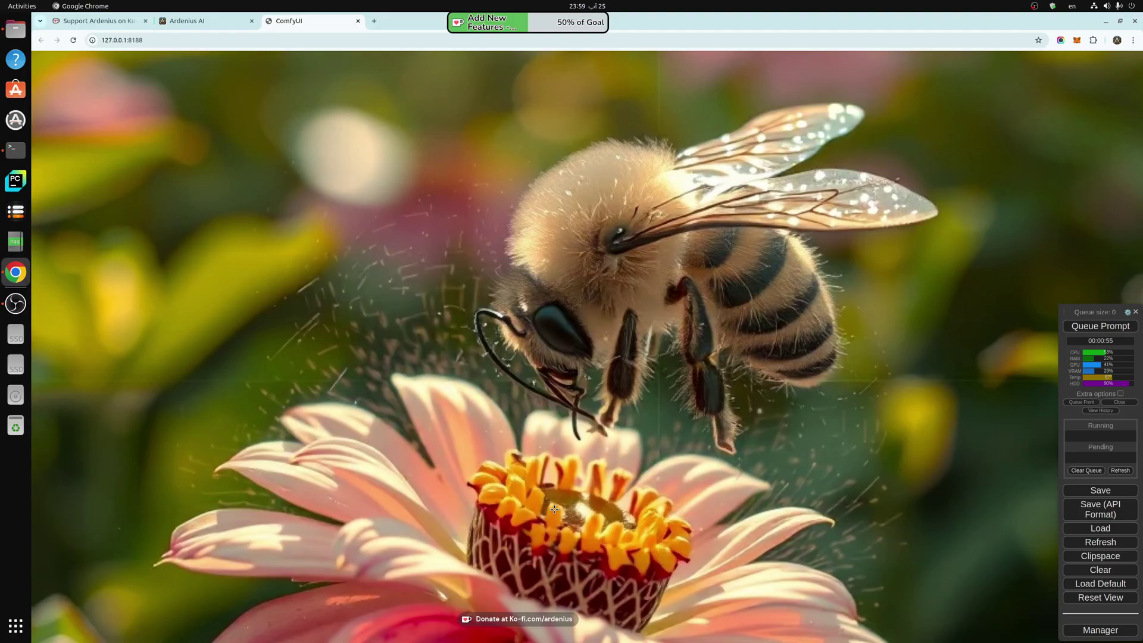
Zoom out to the full workflow and flip the comparer to the original bee and back to enhanced.
scroll(554, 509, down, 10)
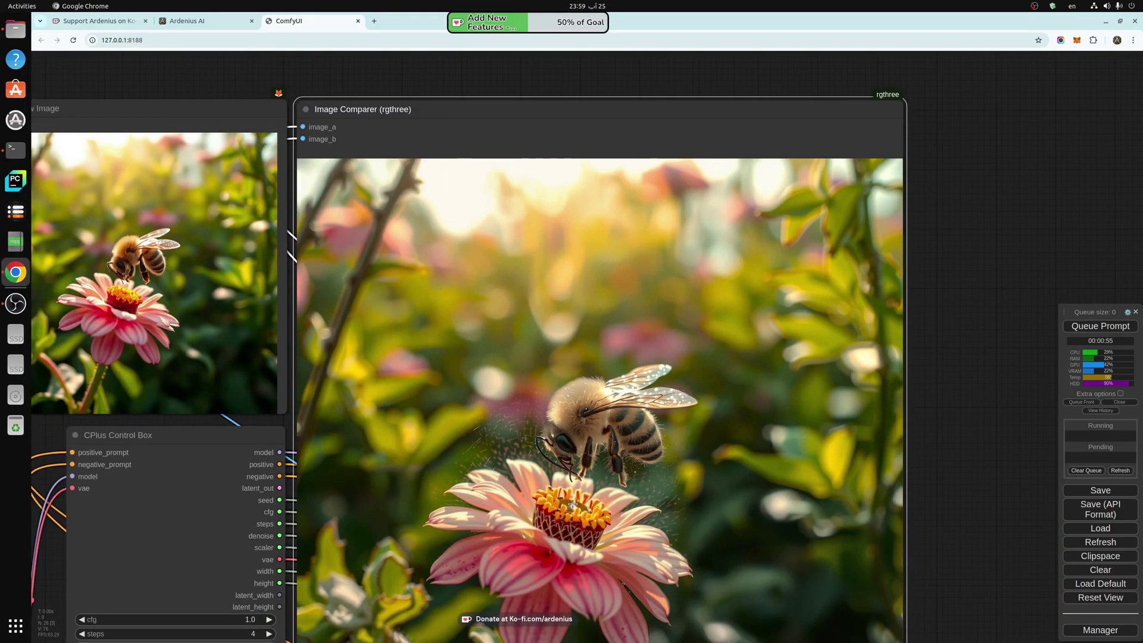
scroll(572, 505, down, 2)
drag(949, 482, 1021, 410)
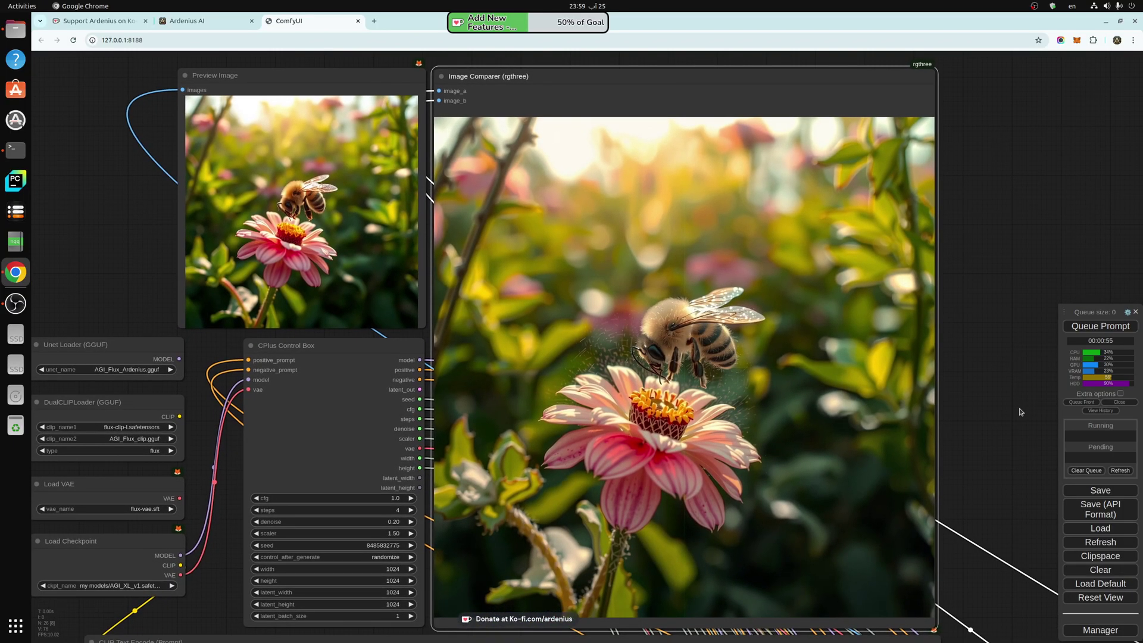
click(624, 556)
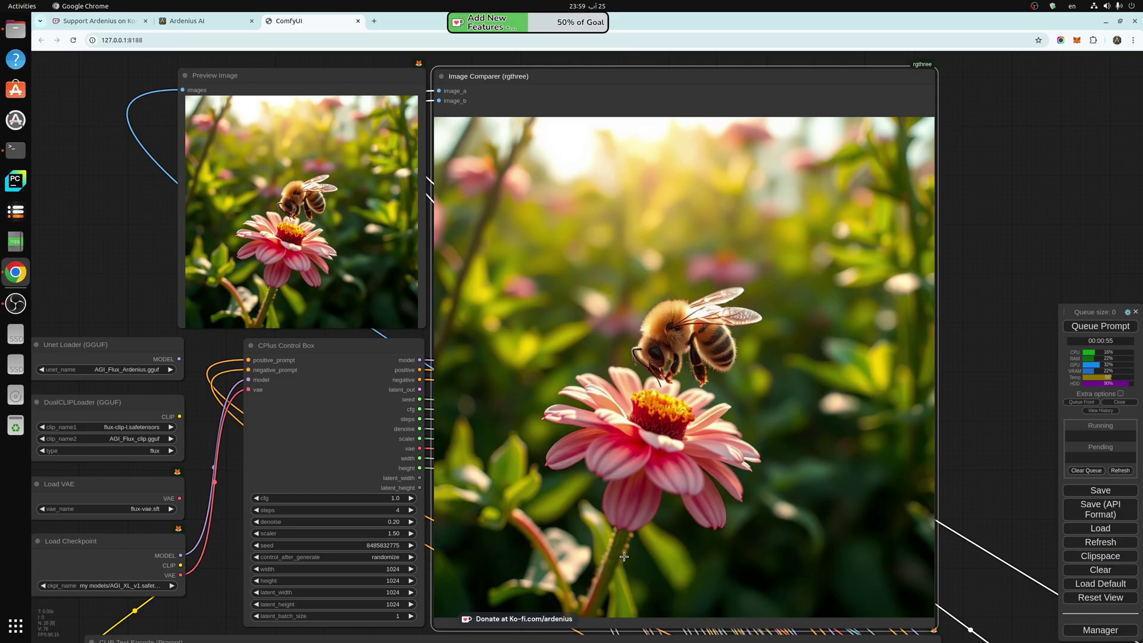
click(623, 556)
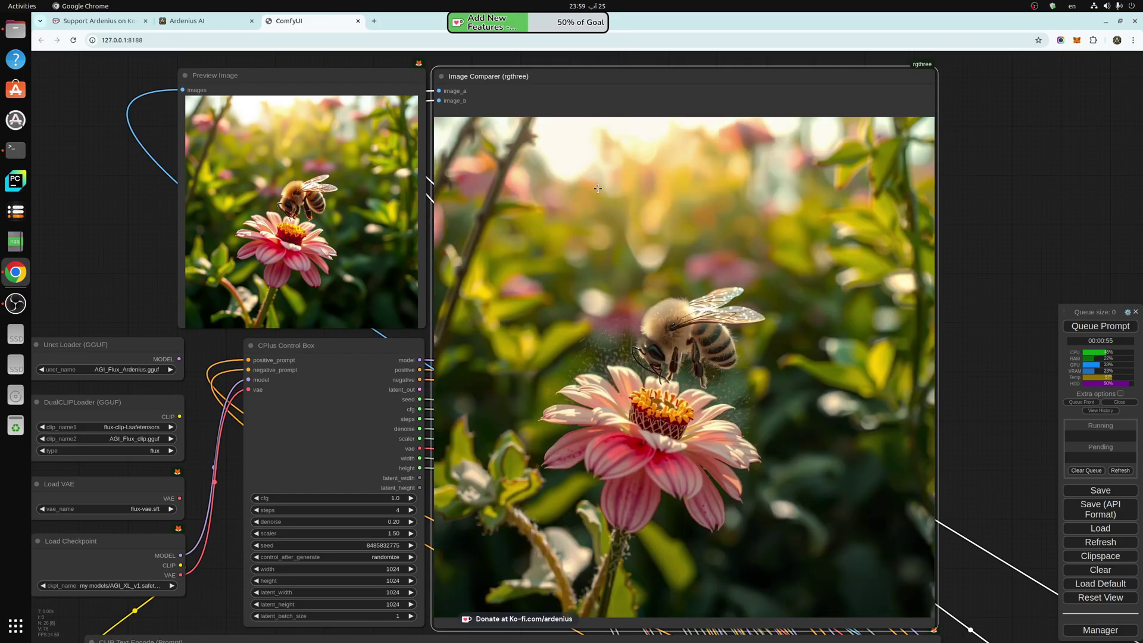
drag(978, 354, 1033, 348)
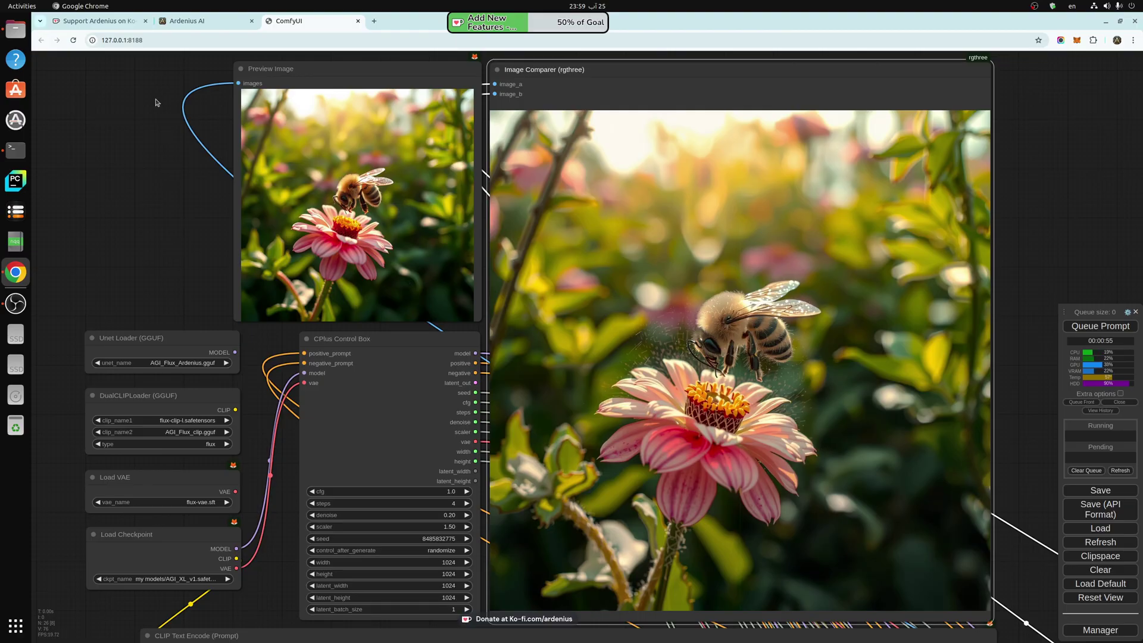
In Ardenius AI, check the 'a bee landing on a flower' request and keep prompt engineer as the expert.
click(199, 21)
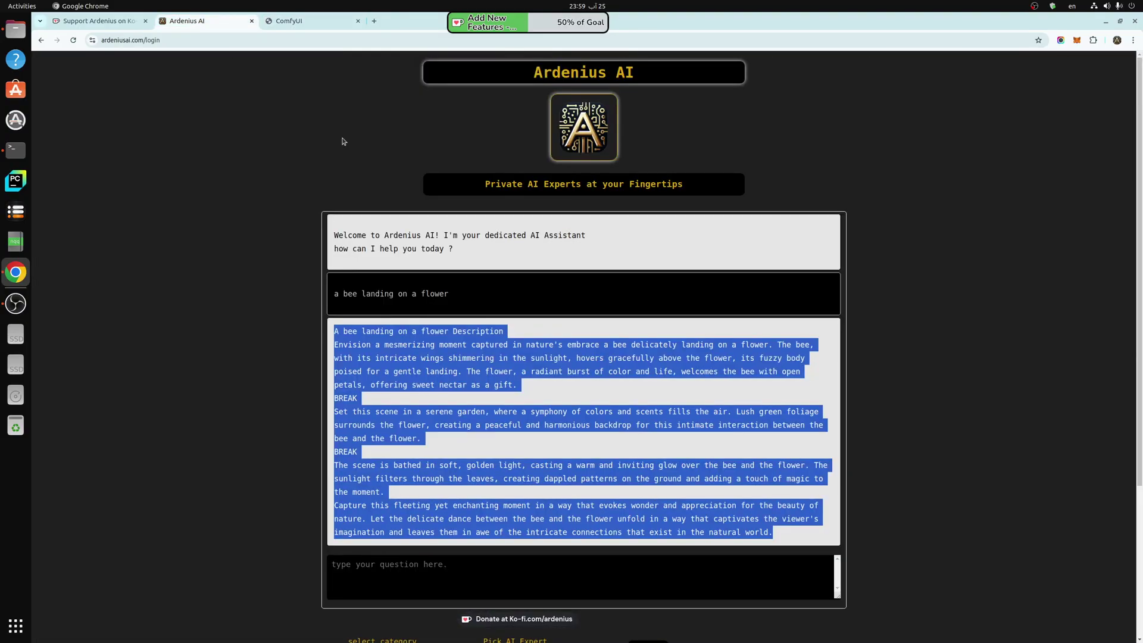
drag(450, 293, 334, 299)
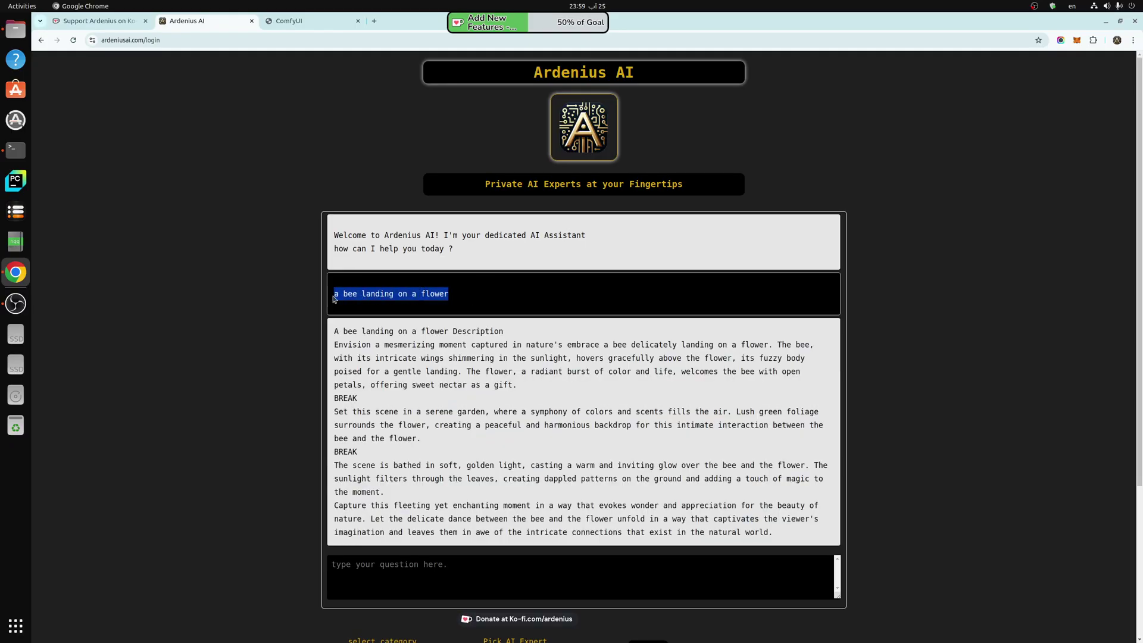
scroll(292, 416, down, 5)
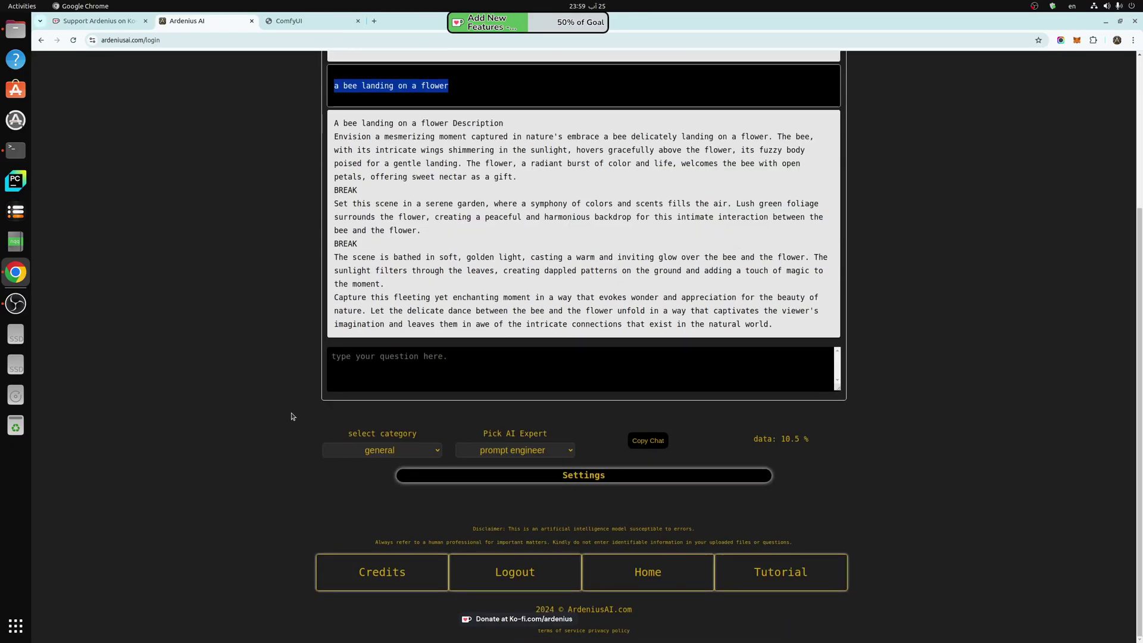
click(527, 454)
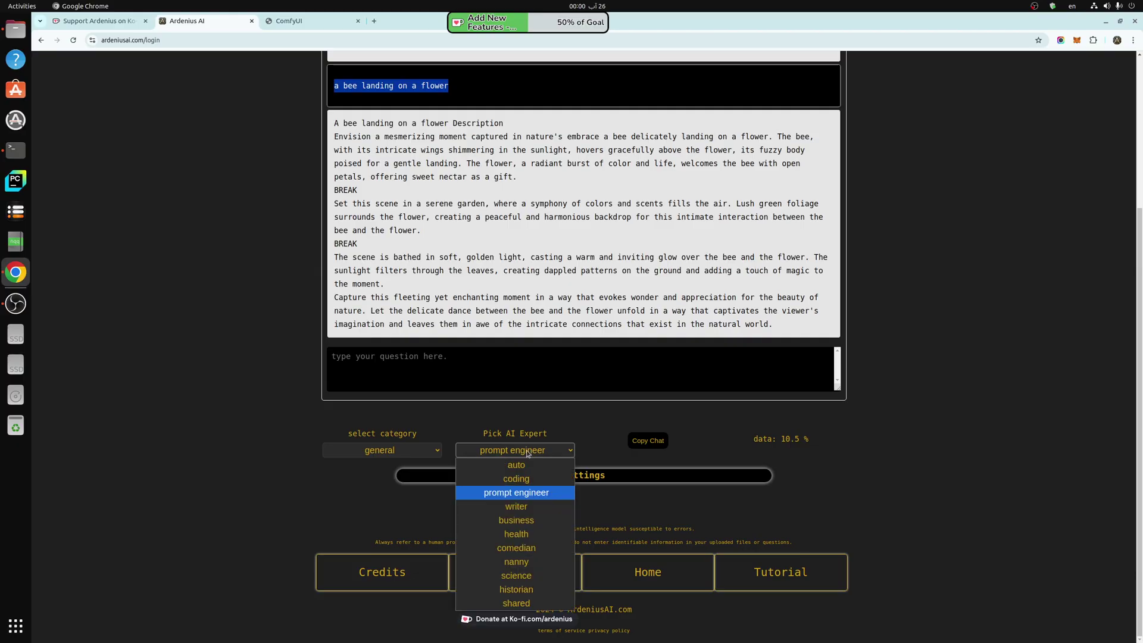
click(528, 452)
click(287, 245)
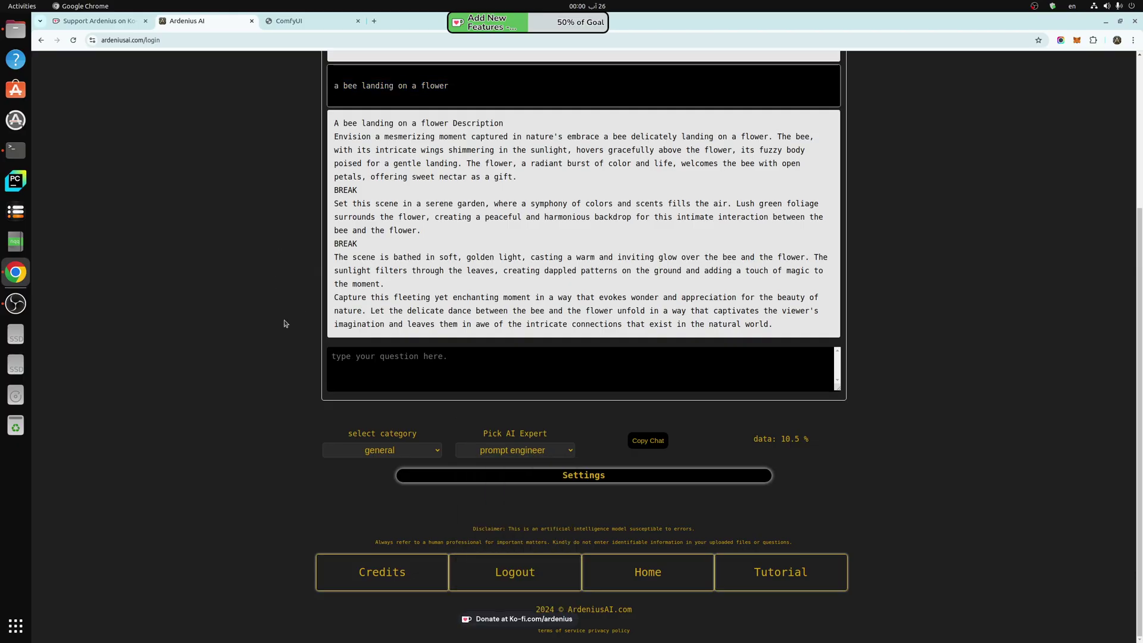
Select the whole generated bee description from its first line to its last.
scroll(280, 374, up, 3)
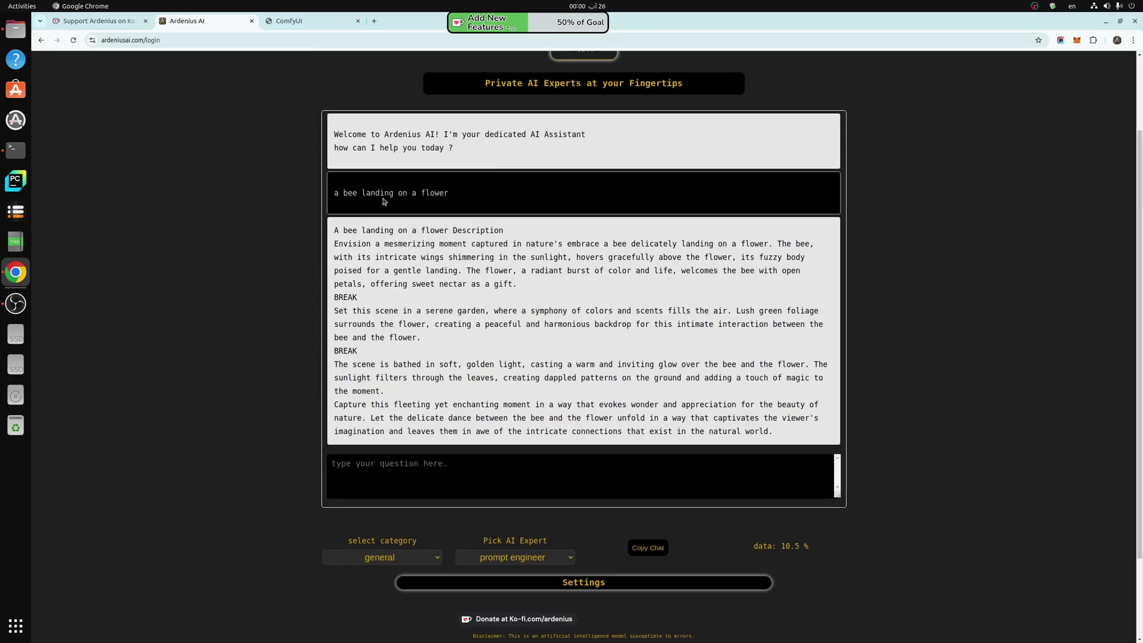
drag(451, 194, 309, 202)
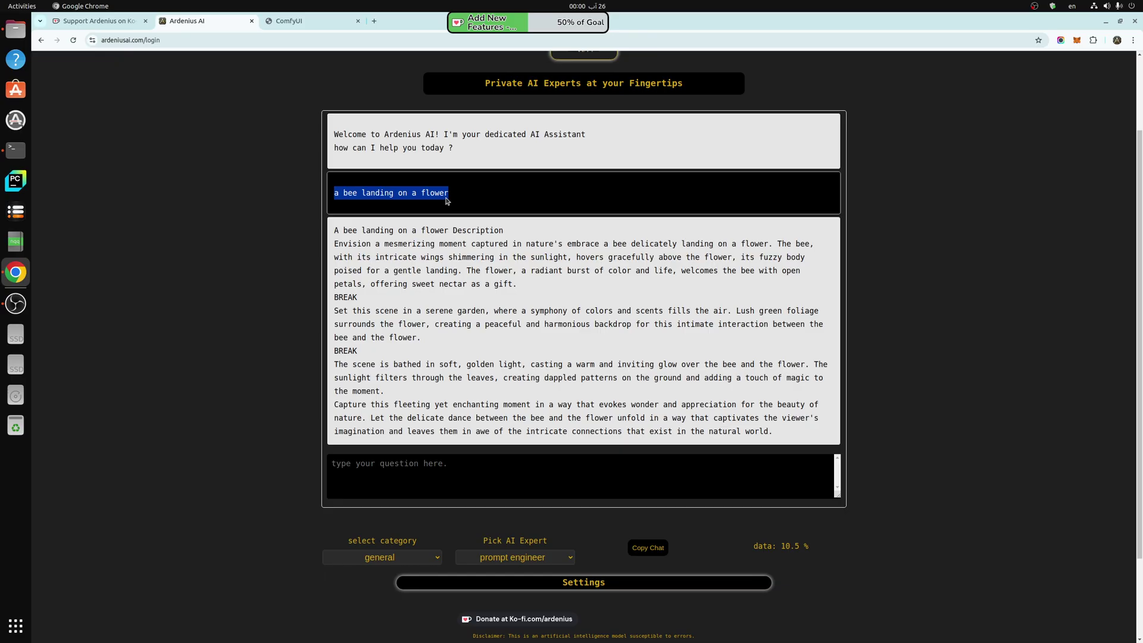
drag(334, 231, 798, 443)
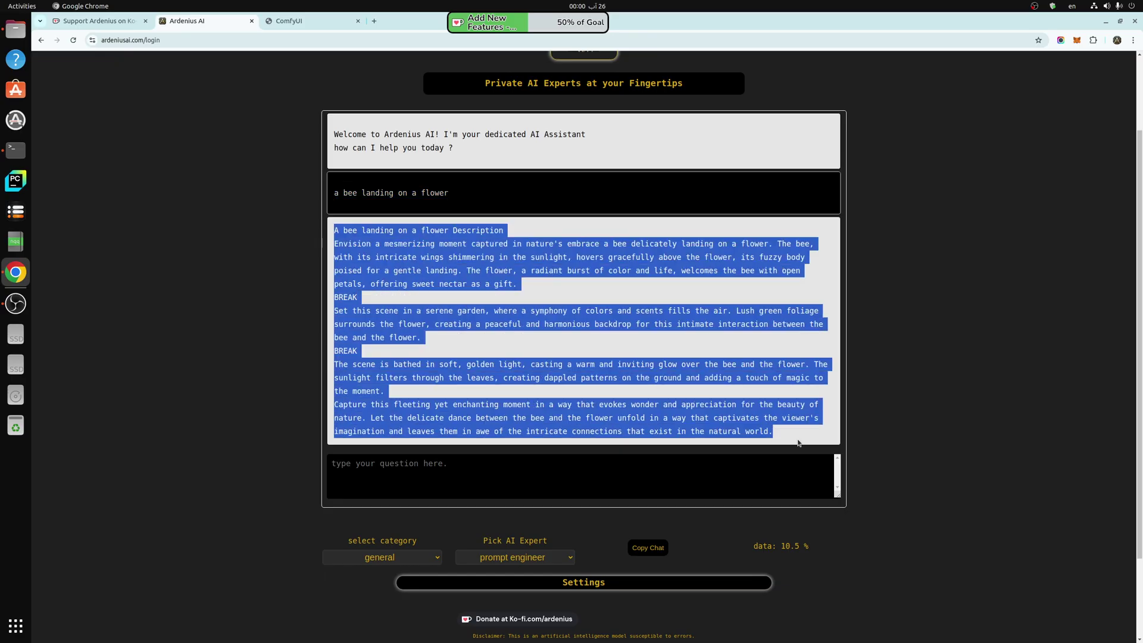
Return to the ComfyUI workflow and reframe the node graph.
click(292, 21)
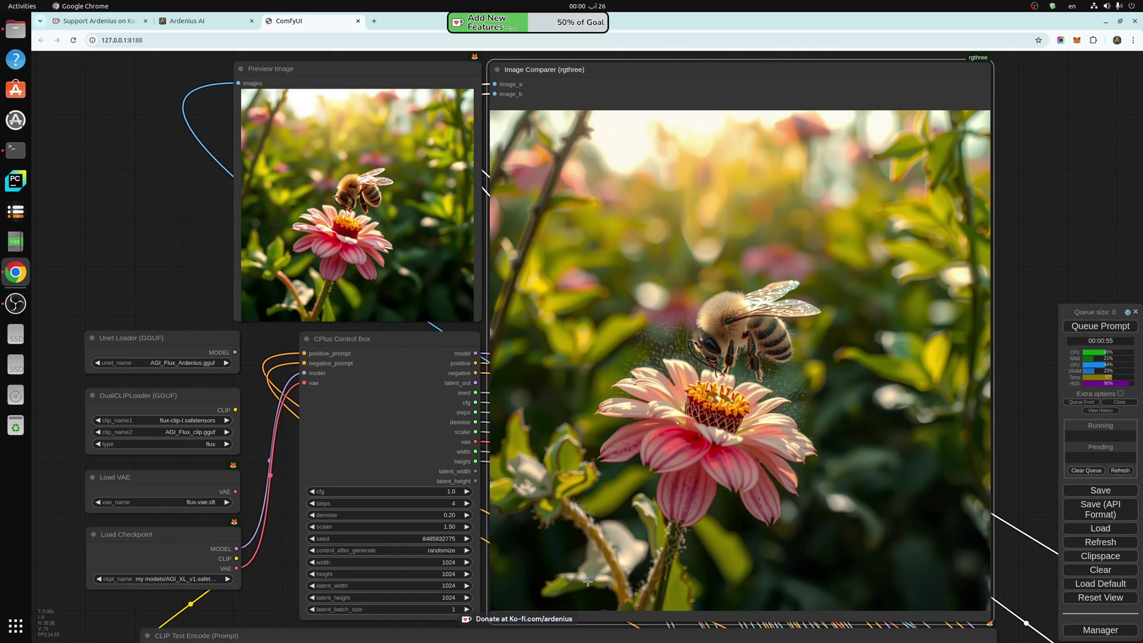
scroll(587, 581, down, 3)
scroll(939, 470, down, 2)
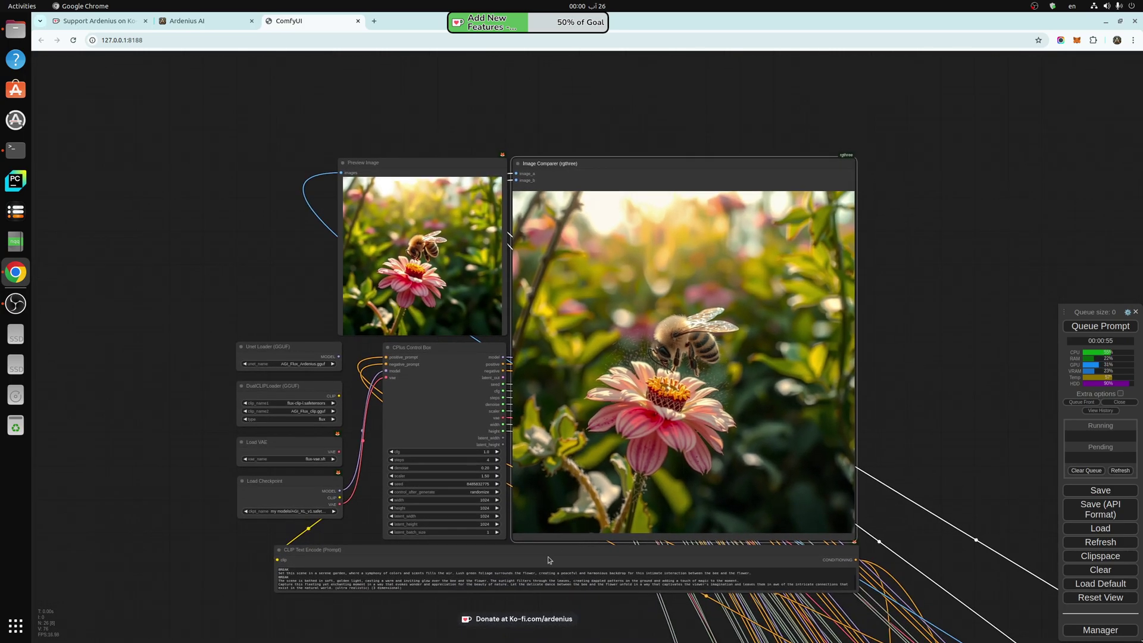
scroll(943, 454, up, 6)
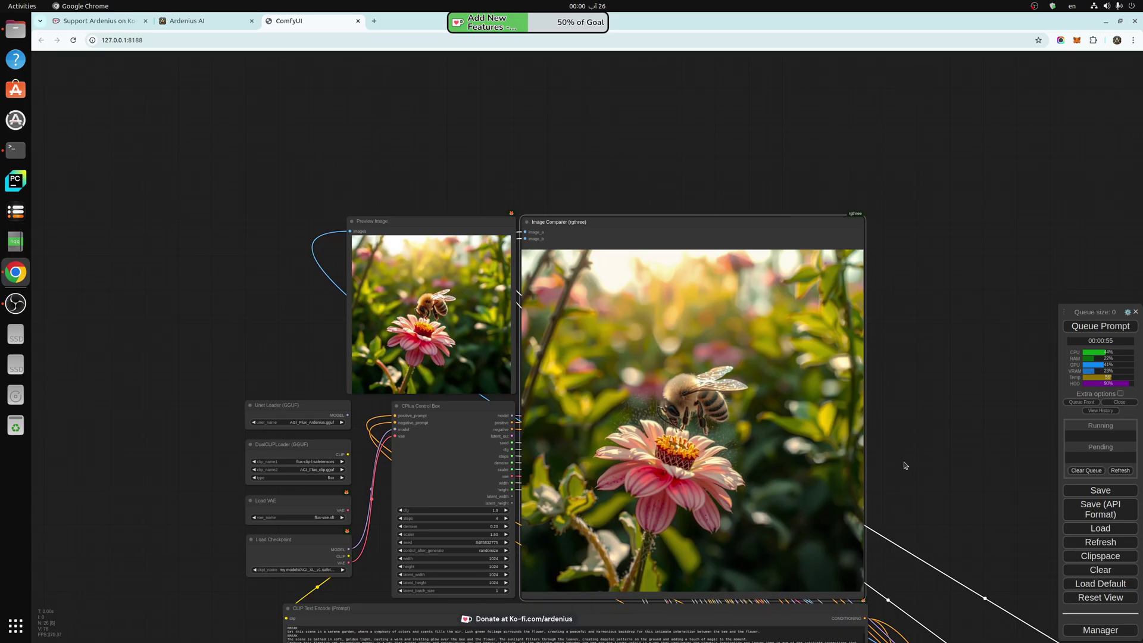
scroll(1002, 471, down, 3)
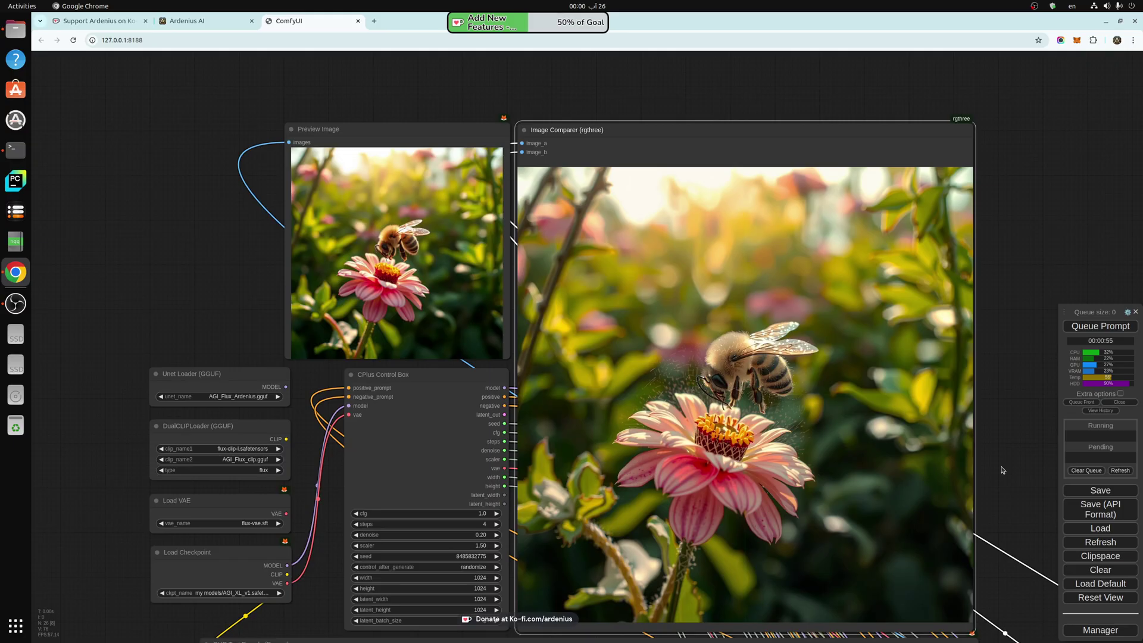
drag(1002, 470, 988, 417)
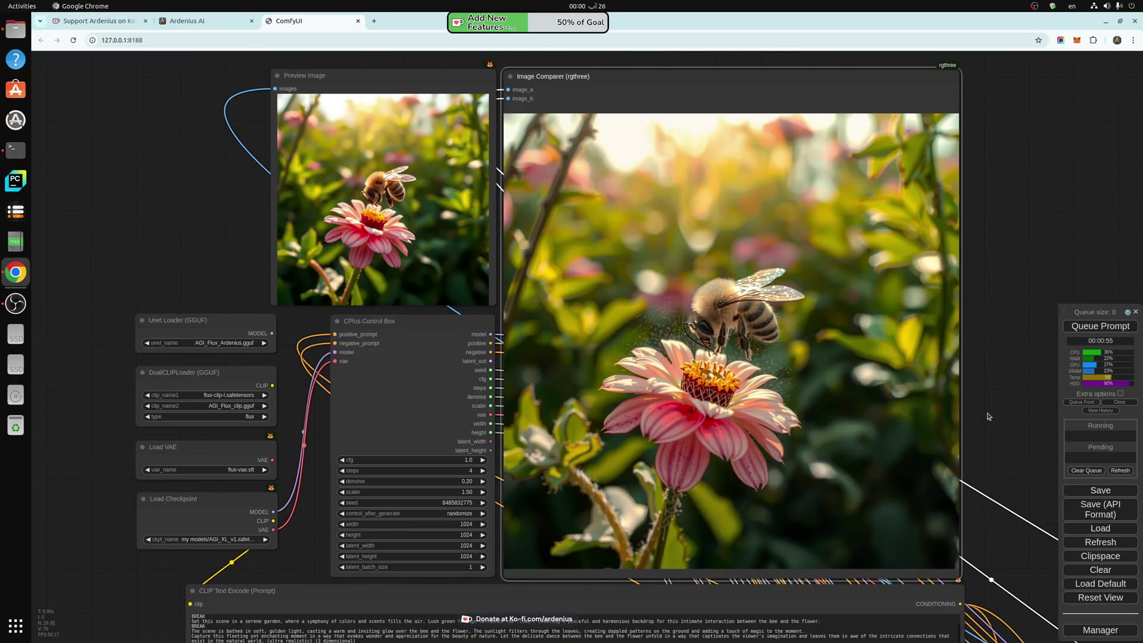
Inspect the Load Checkpoint and CPlus Control Box node connections.
click(246, 523)
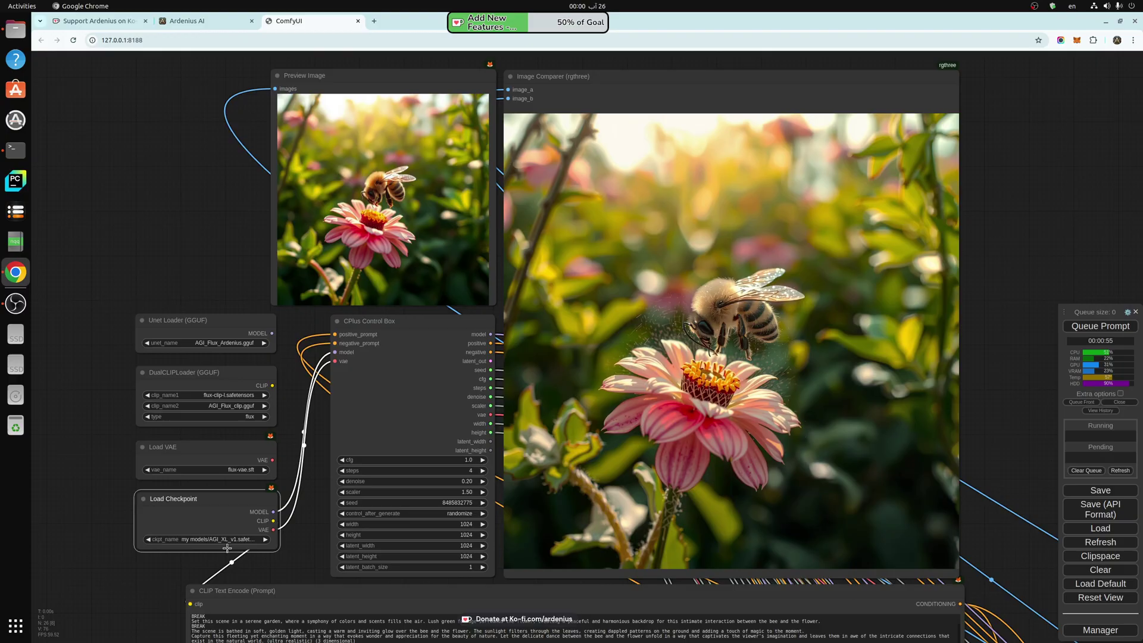
click(376, 384)
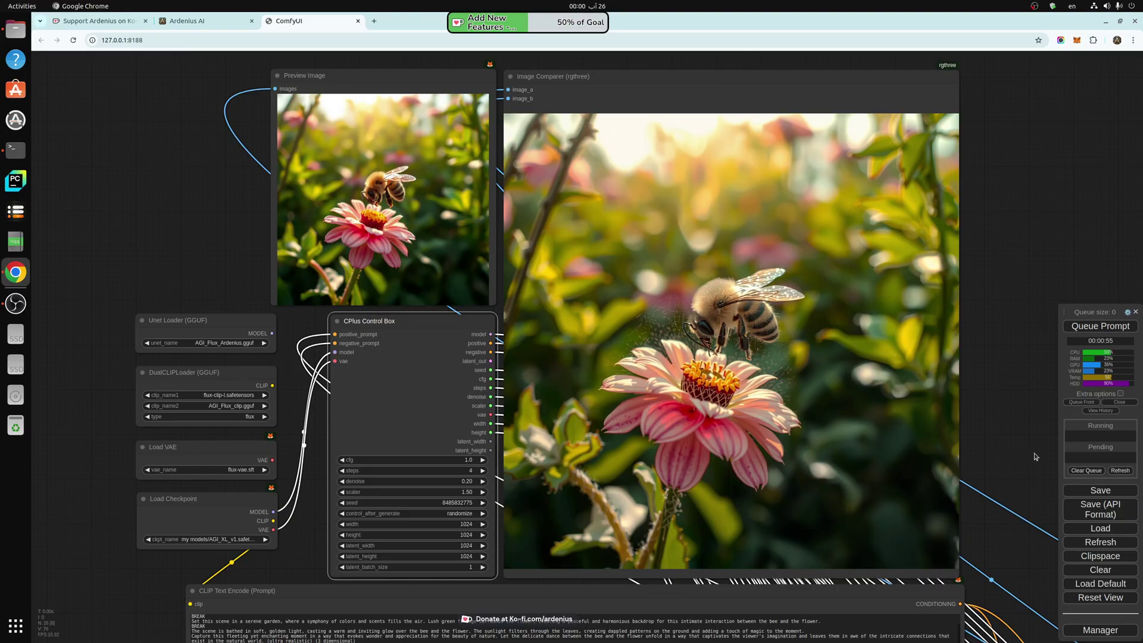
drag(1031, 479, 1025, 444)
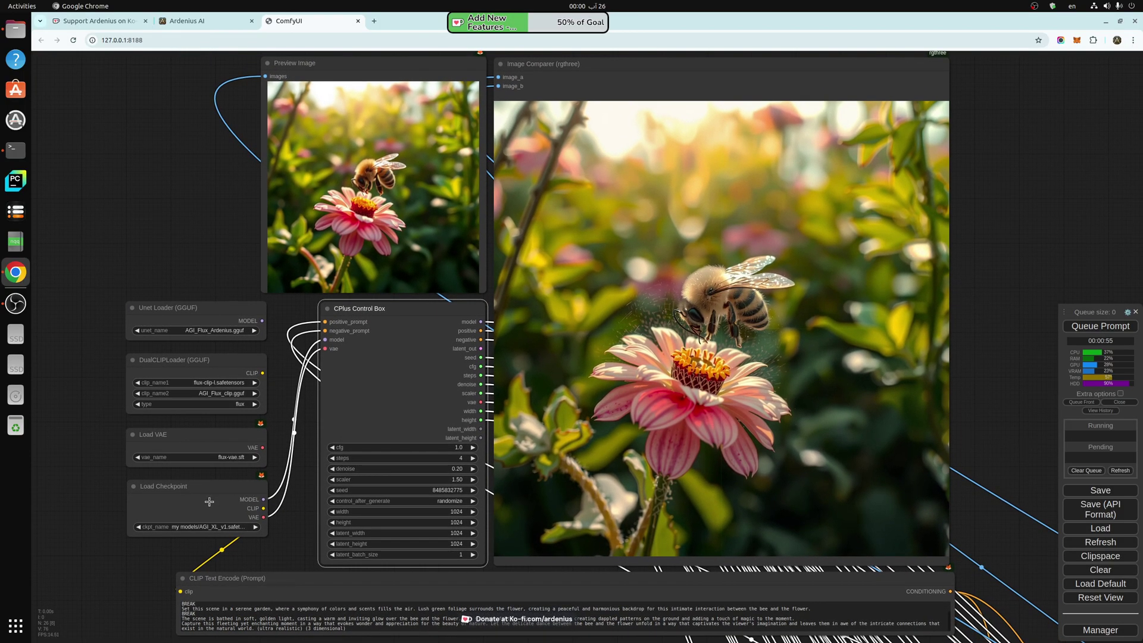
drag(209, 501, 209, 499)
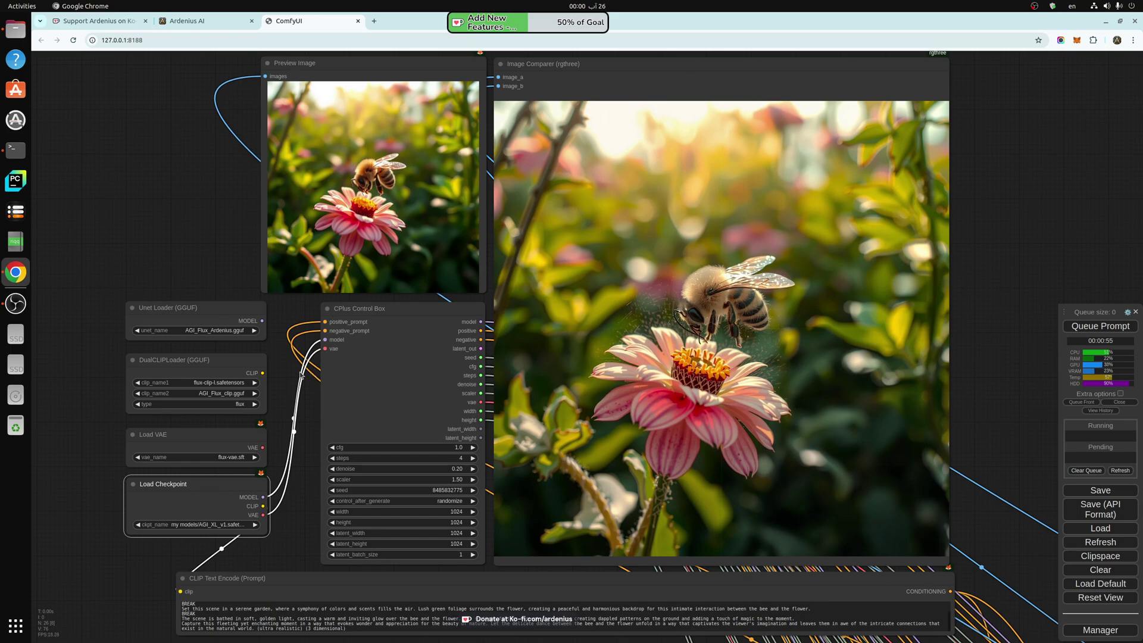
After checking the node links, enter cfg 1.5 and steps 10 in the CPlus Control Box.
click(380, 358)
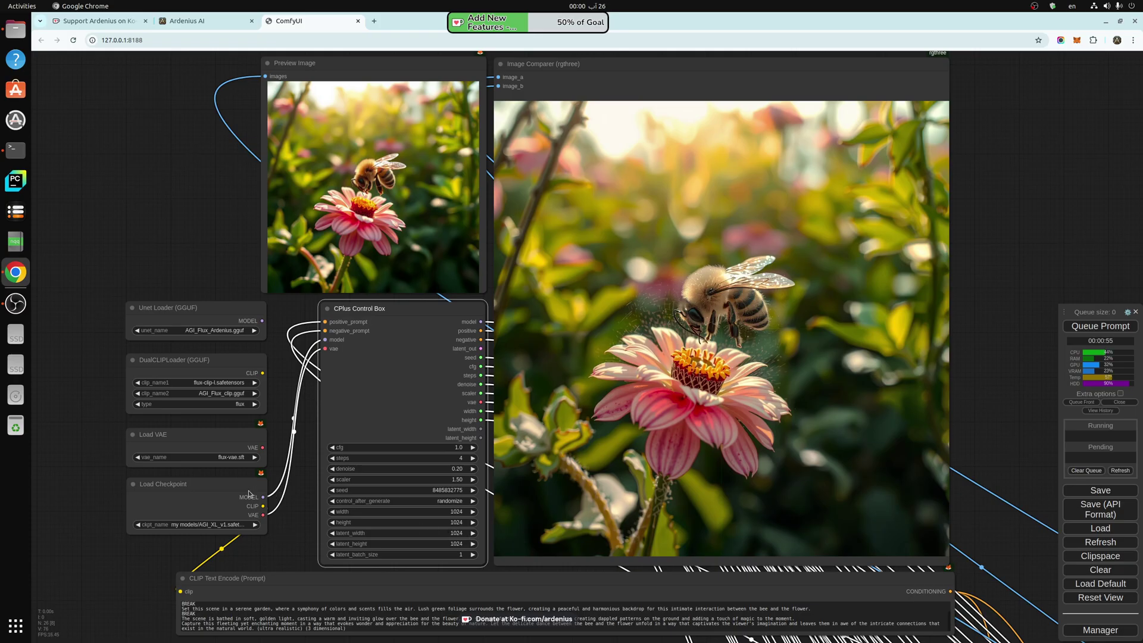
click(202, 500)
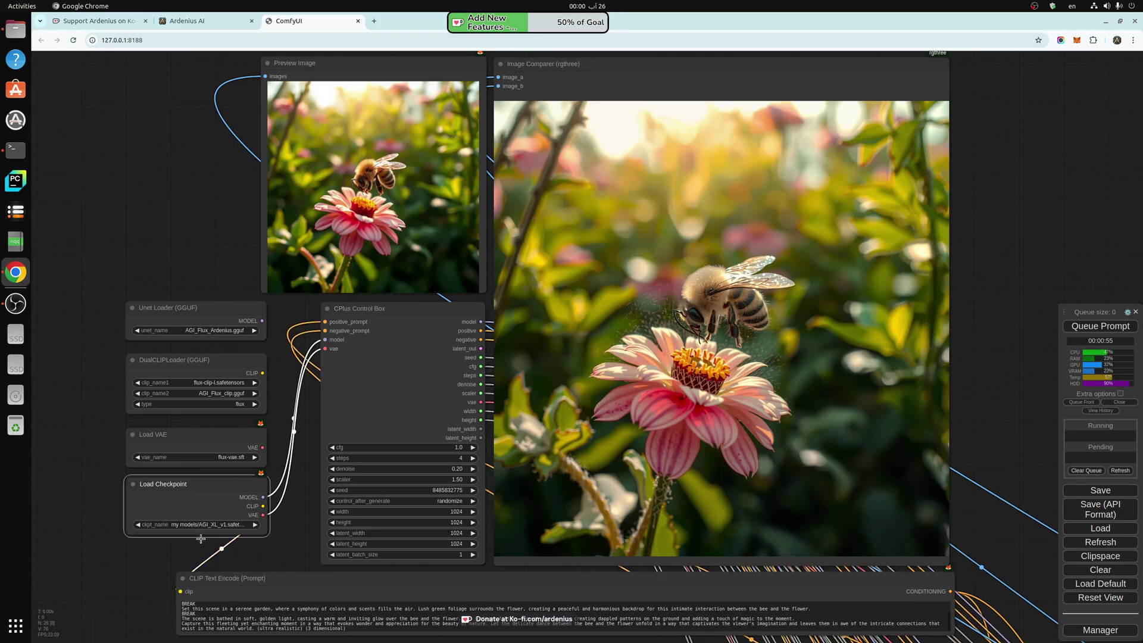
click(450, 447)
text(1.)
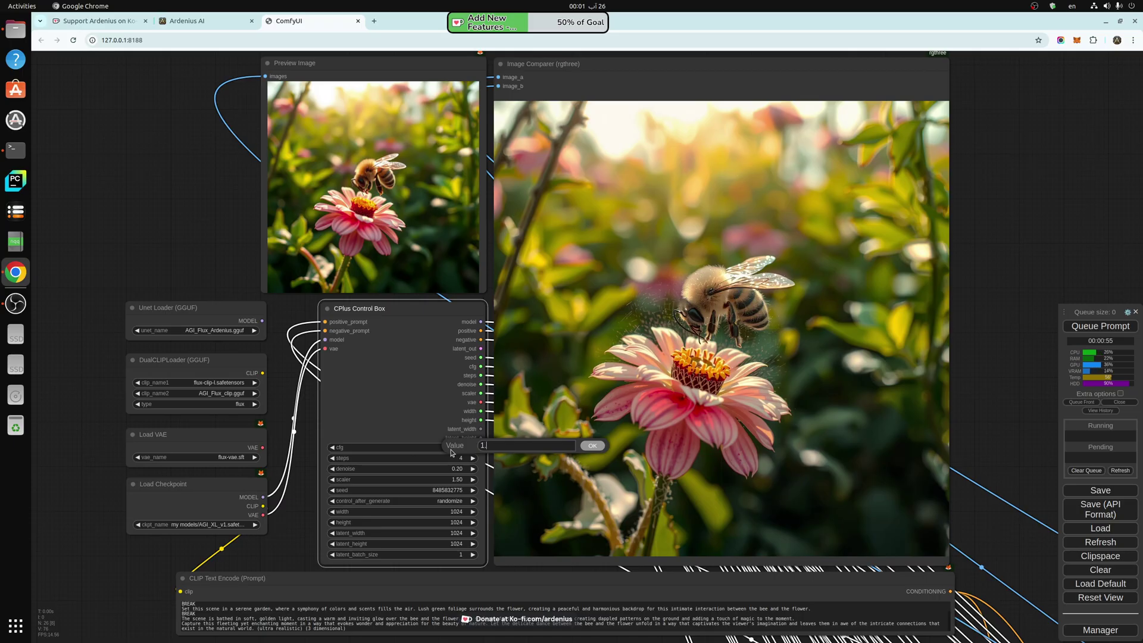
text(5)
click(590, 446)
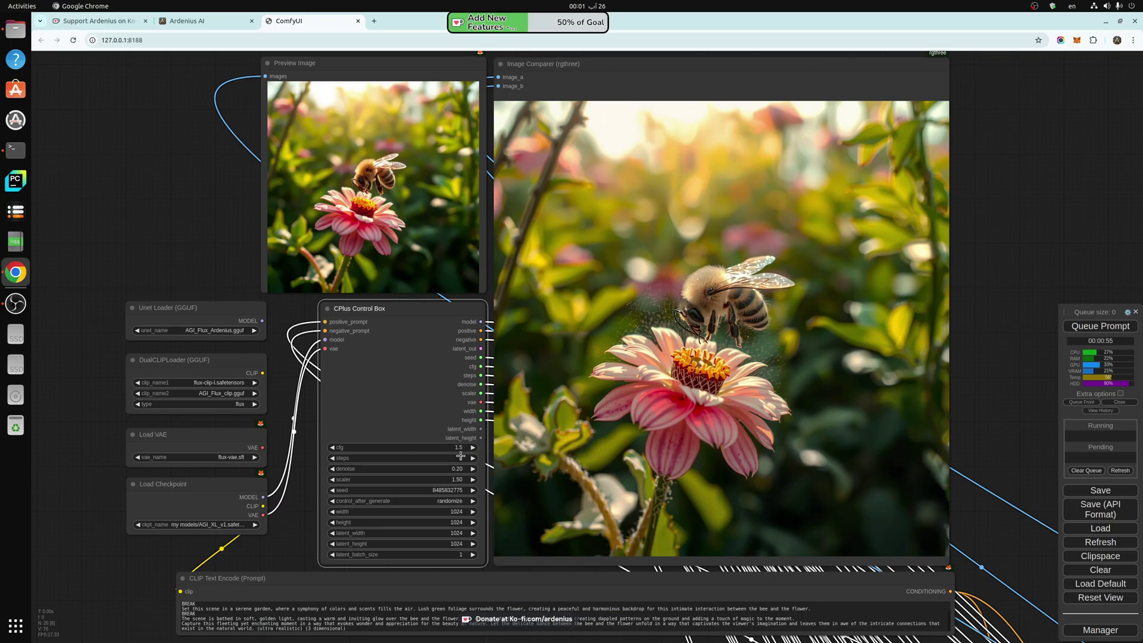
click(460, 457)
text(1)
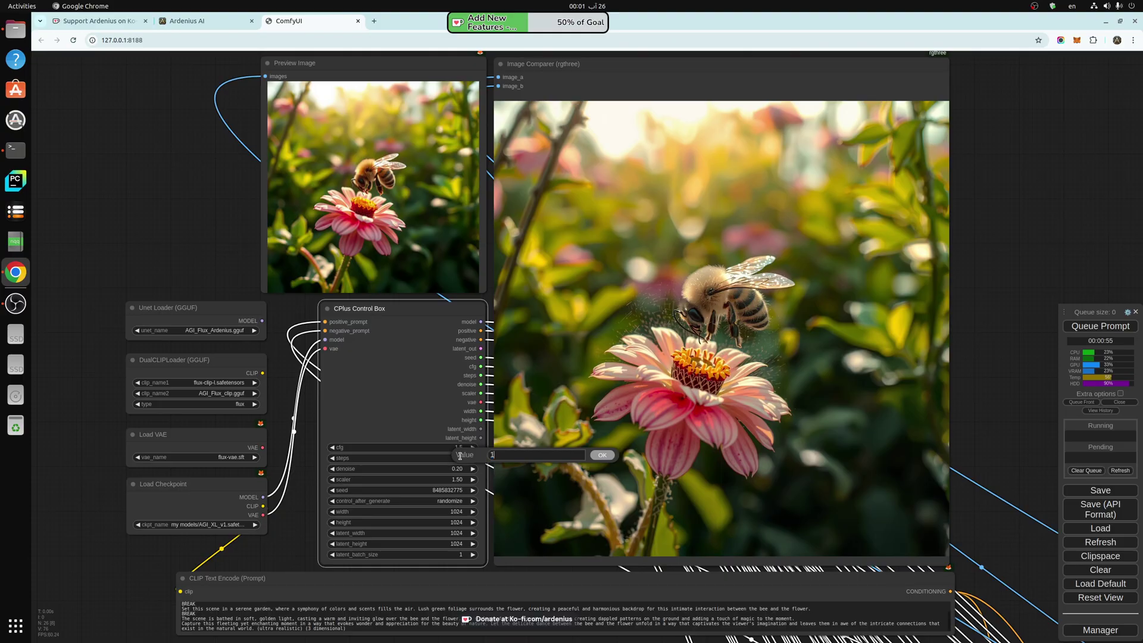
text(0)
click(602, 454)
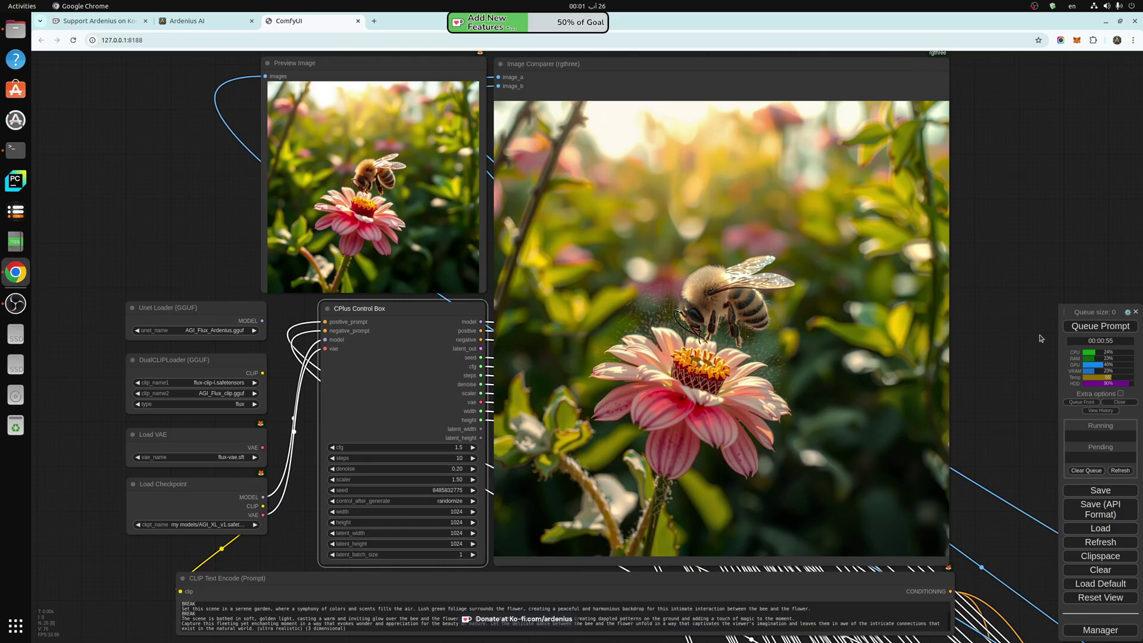
Queue the prompt to generate a new bee-on-white-flower image with the updated settings.
click(1079, 327)
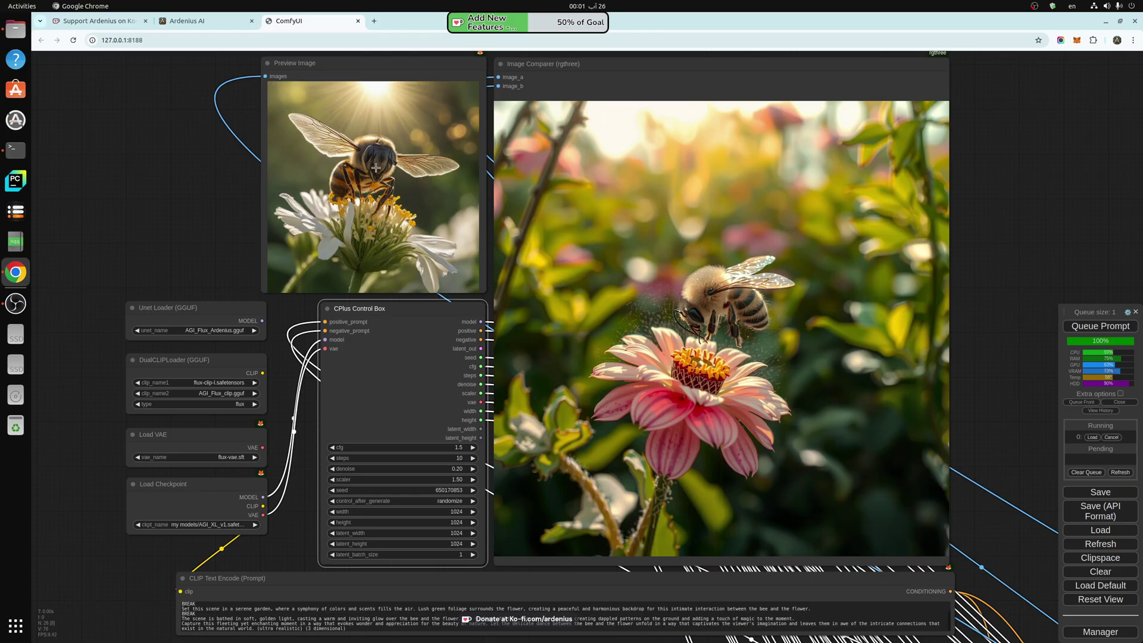
click(194, 206)
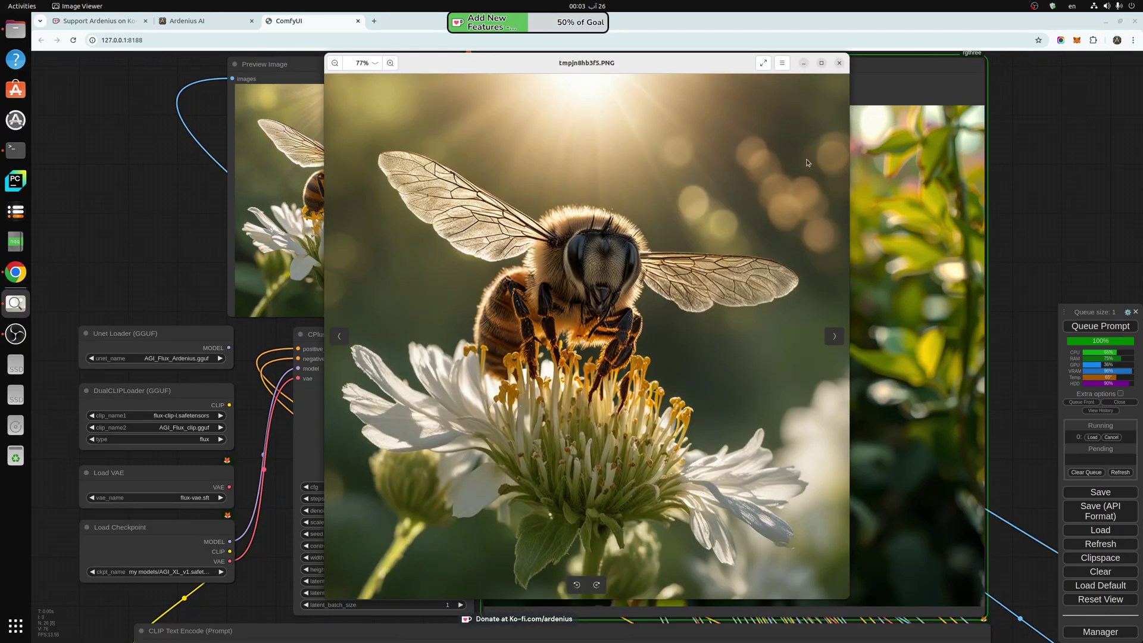
Close the enlarged tmpjn8hb3f5.PNG view and zoom into the comparer to see the front-facing bee.
click(839, 63)
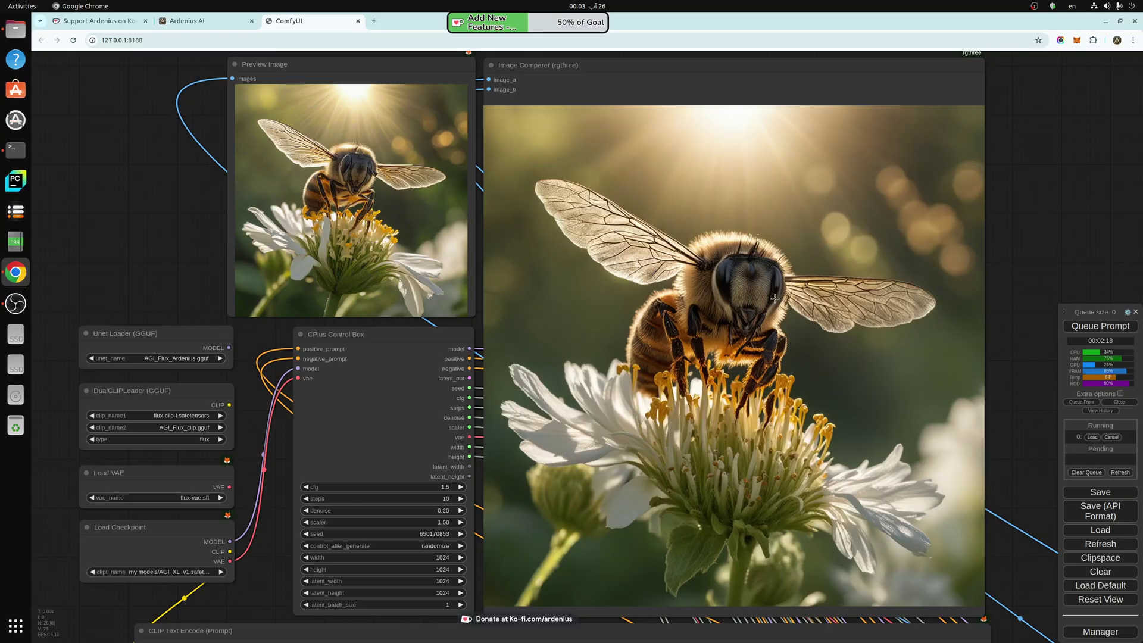
scroll(836, 362, up, 3)
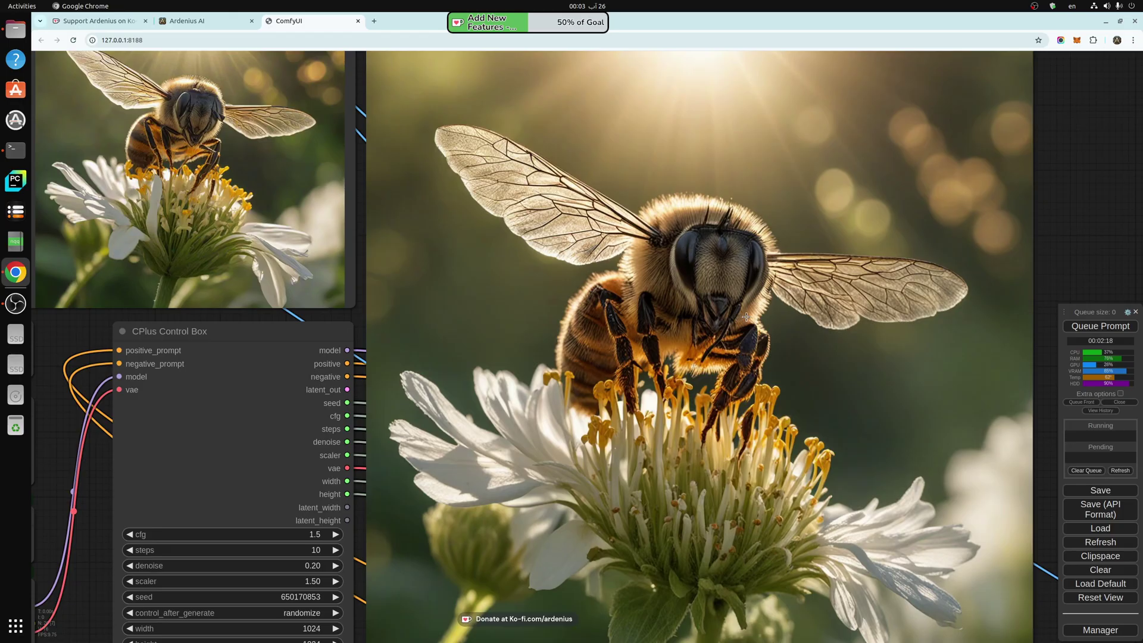
scroll(746, 317, up, 2)
scroll(713, 309, up, 3)
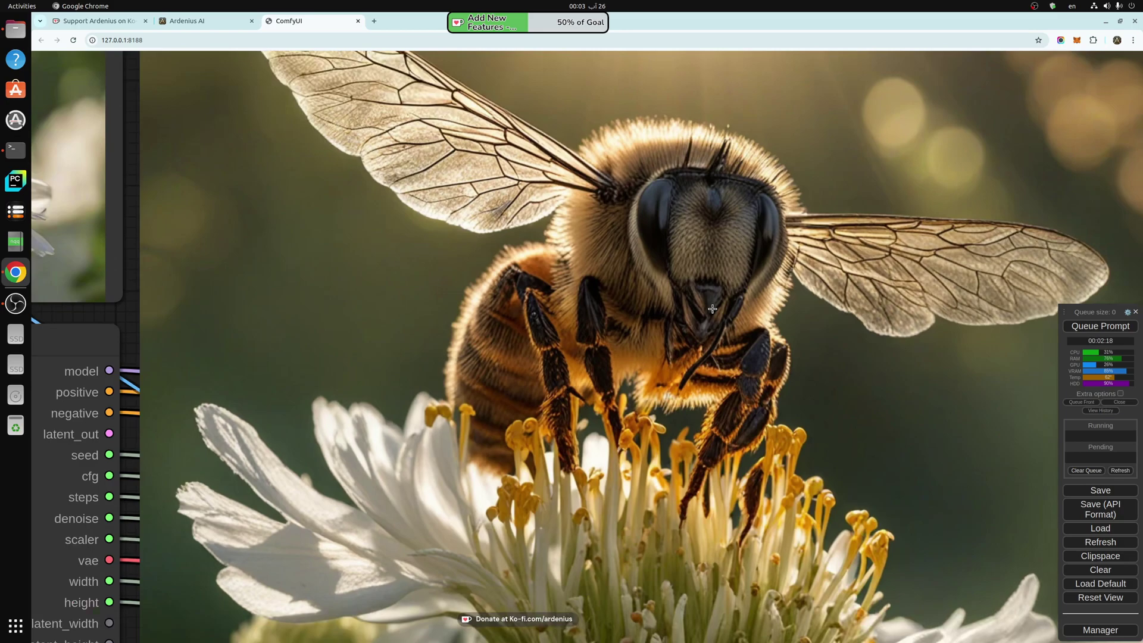
scroll(712, 309, down, 3)
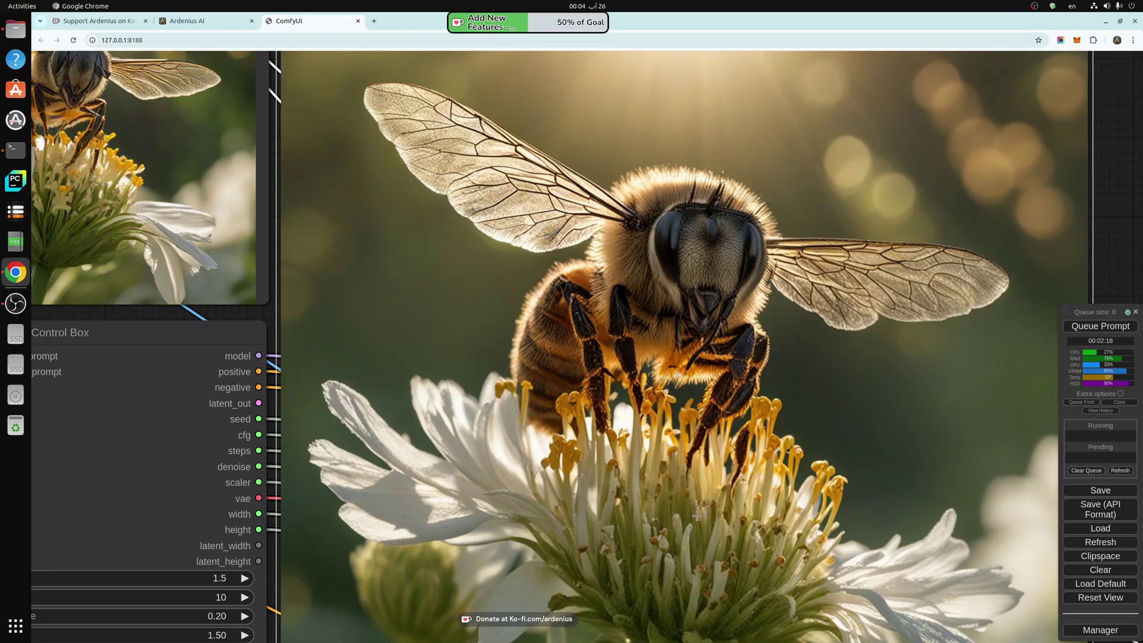
Set the CPlus Control Box scaler to 2.
scroll(652, 460, down, 5)
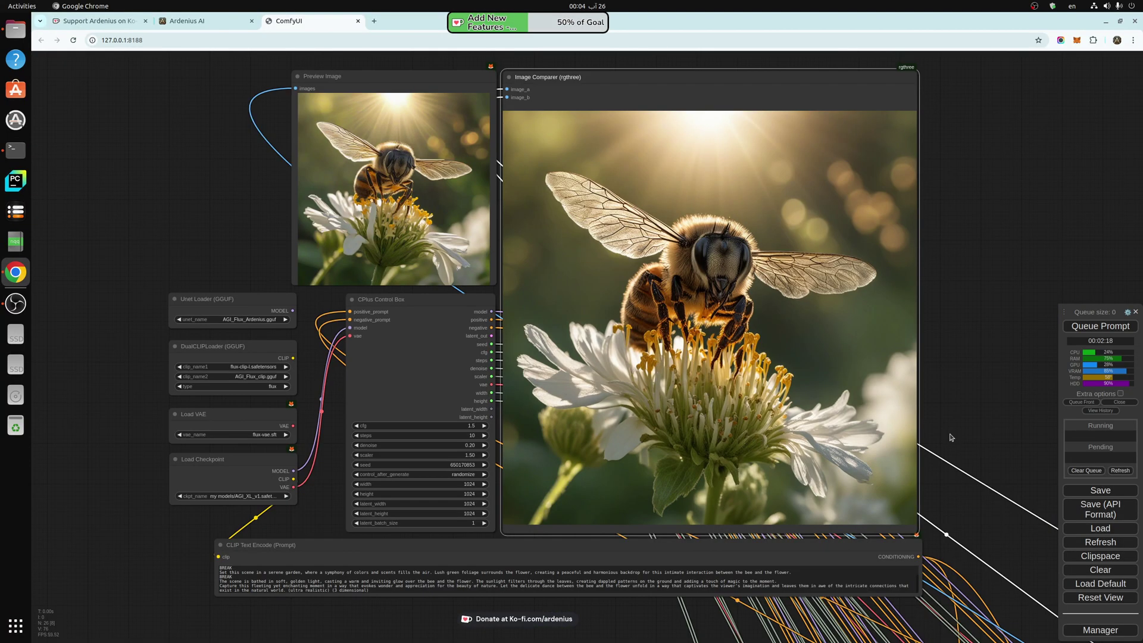
drag(953, 408, 973, 436)
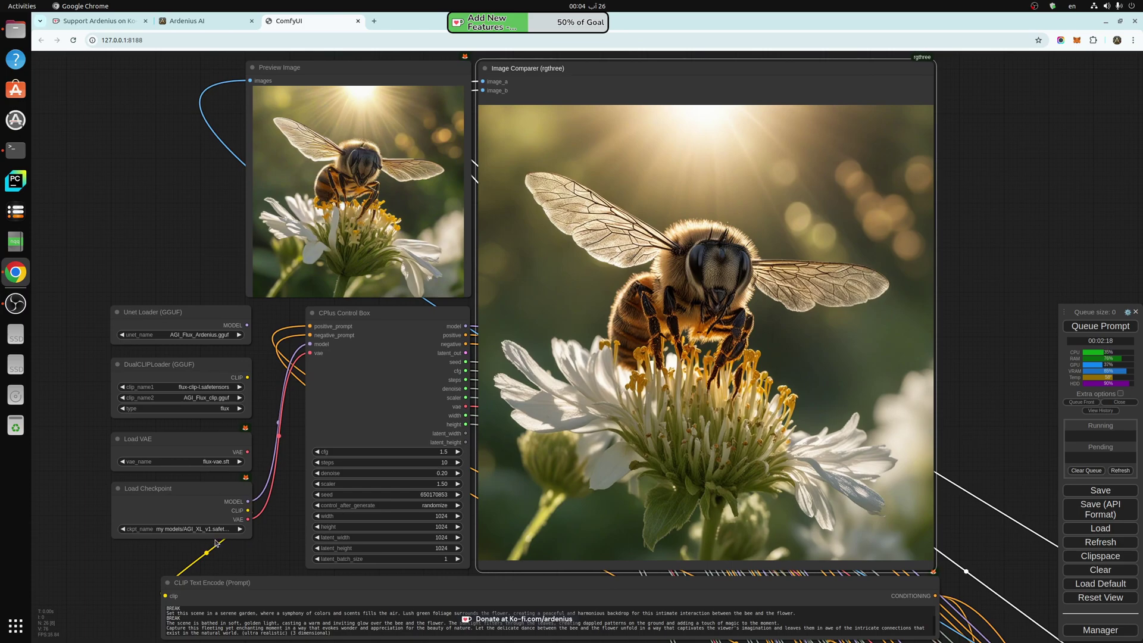
click(446, 484)
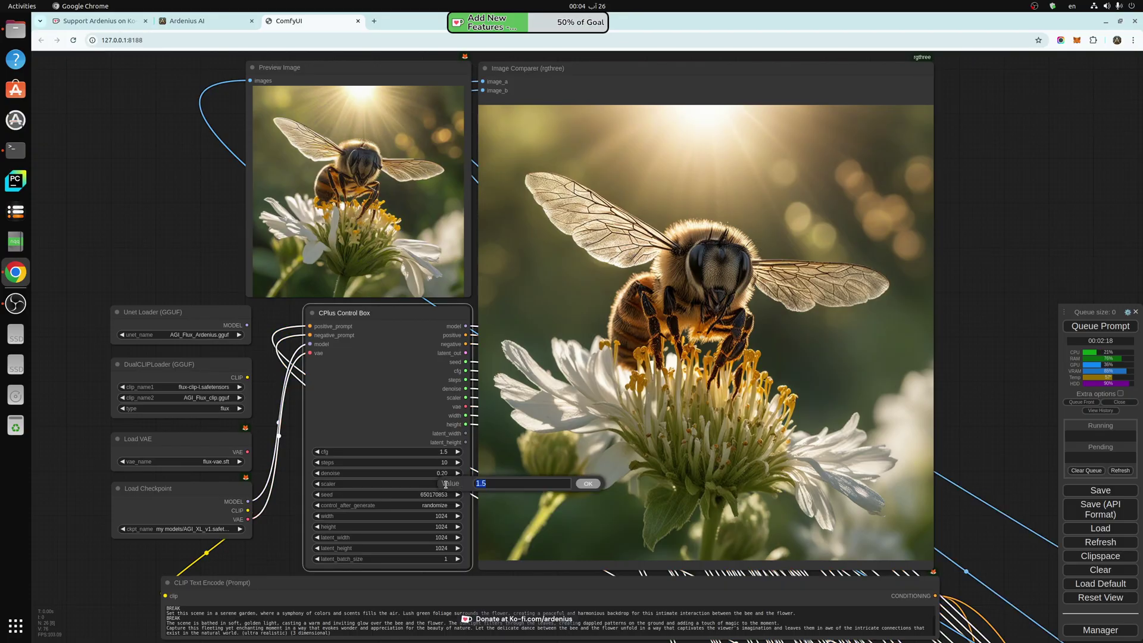
text(2)
click(587, 483)
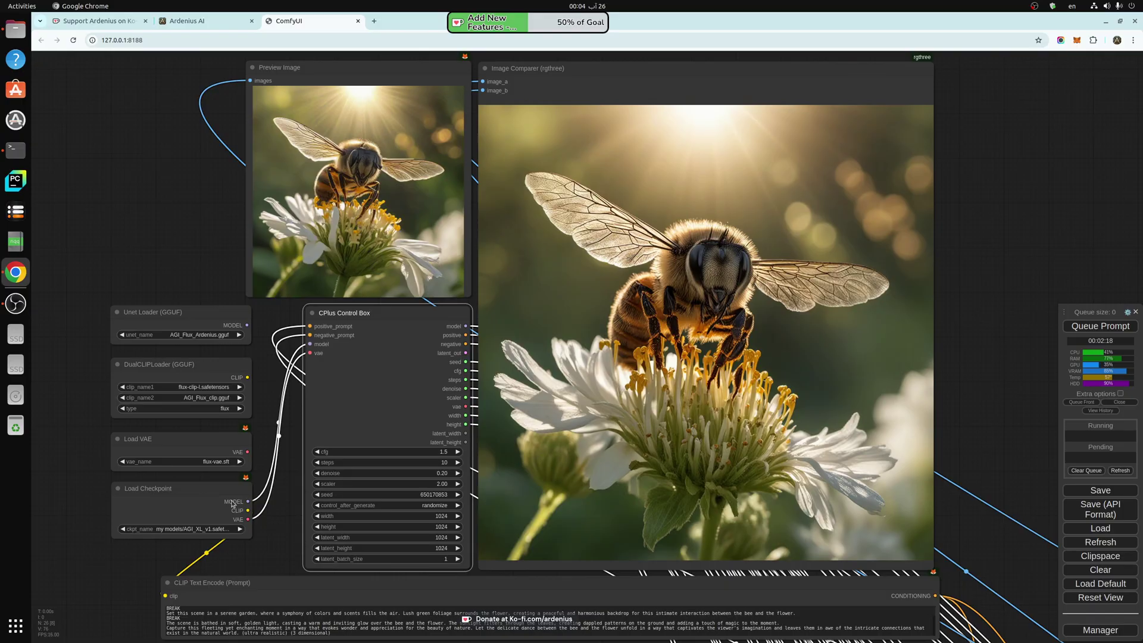
Set width, height, latent_width and latent_height all to 512.
click(439, 514)
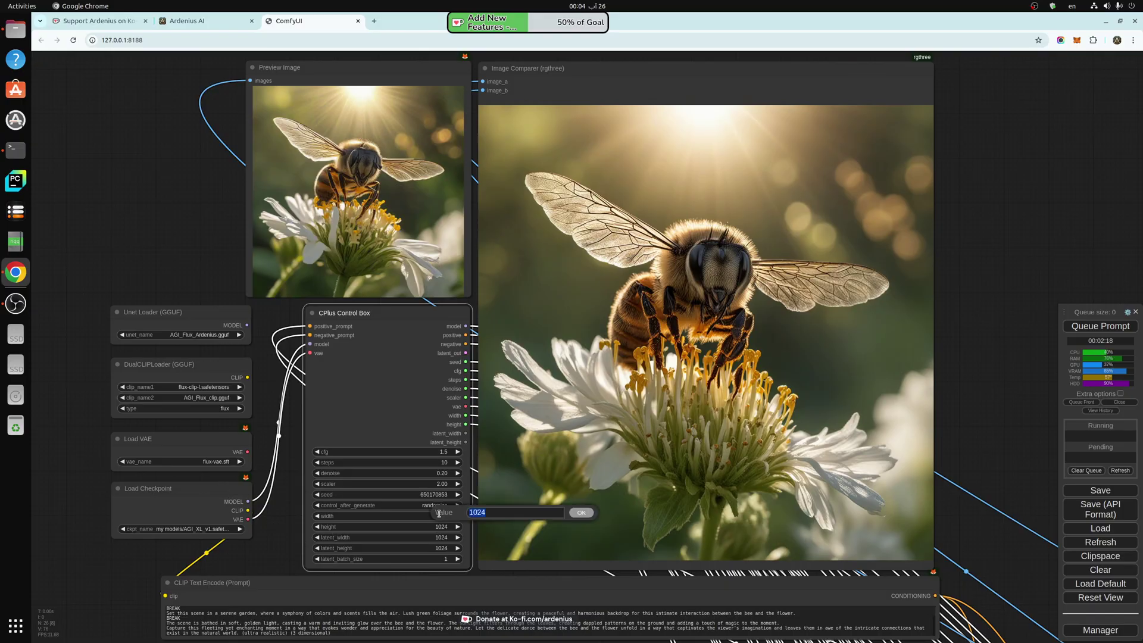
text(5)
click(580, 513)
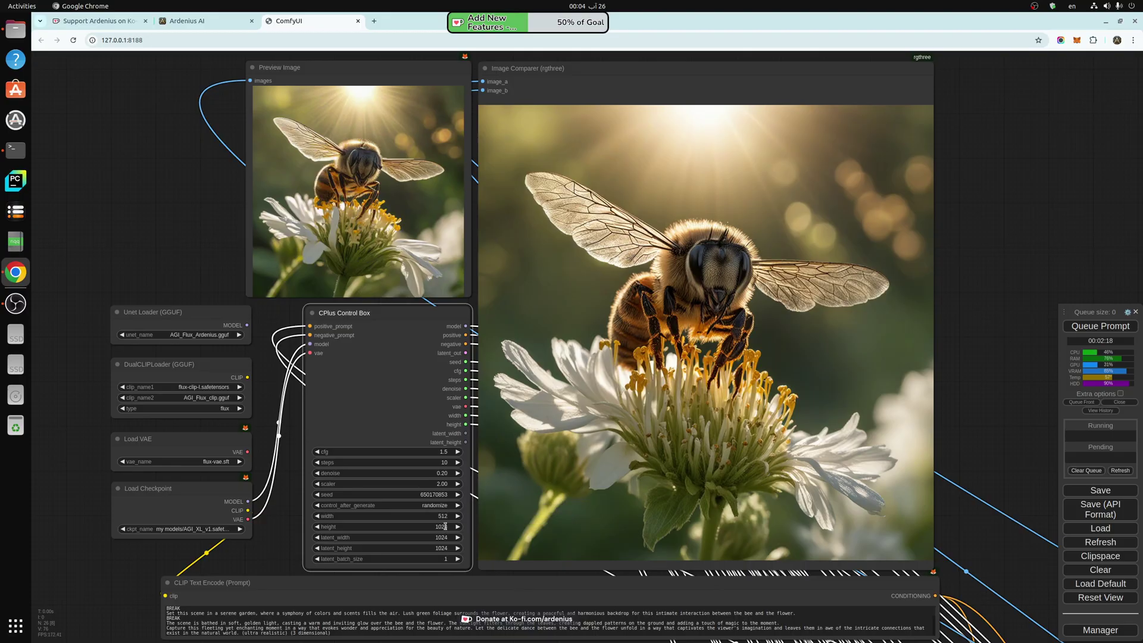
click(445, 526)
text(512)
click(584, 526)
click(441, 538)
text(512)
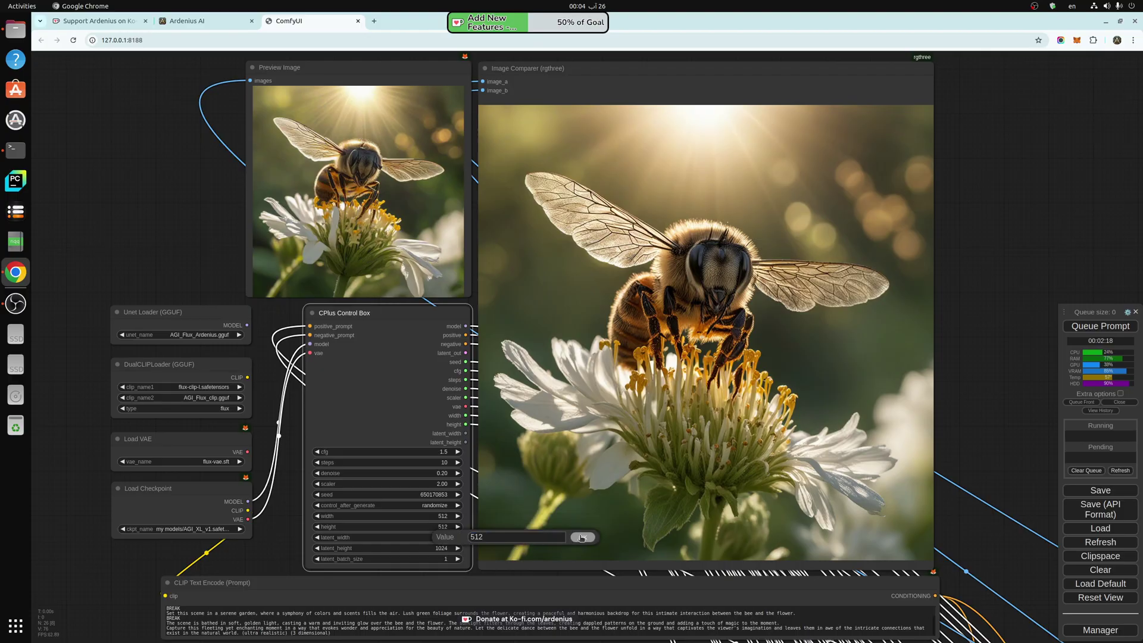
click(581, 537)
click(439, 548)
text(512)
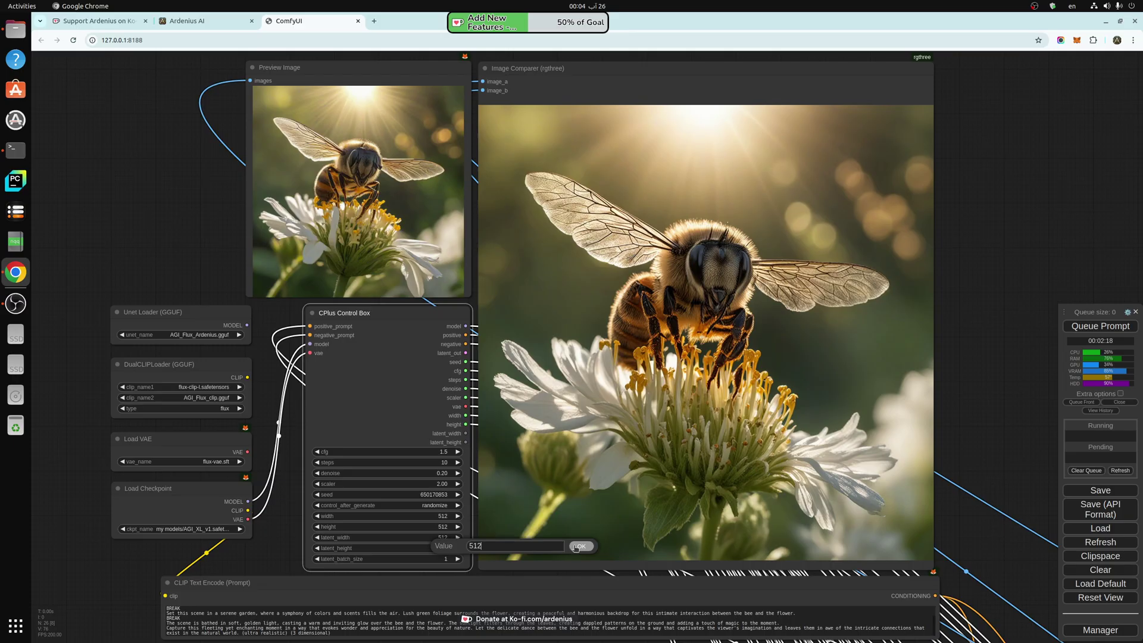
click(577, 546)
Set cfg to 6.0 and steps to 16.
click(441, 452)
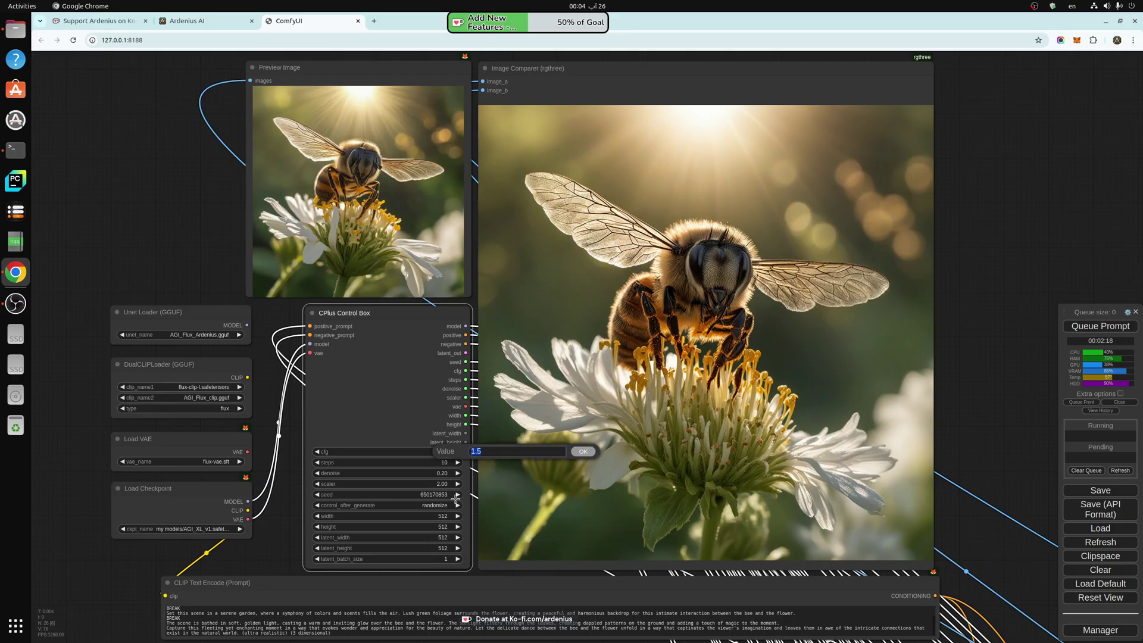
click(580, 452)
click(443, 463)
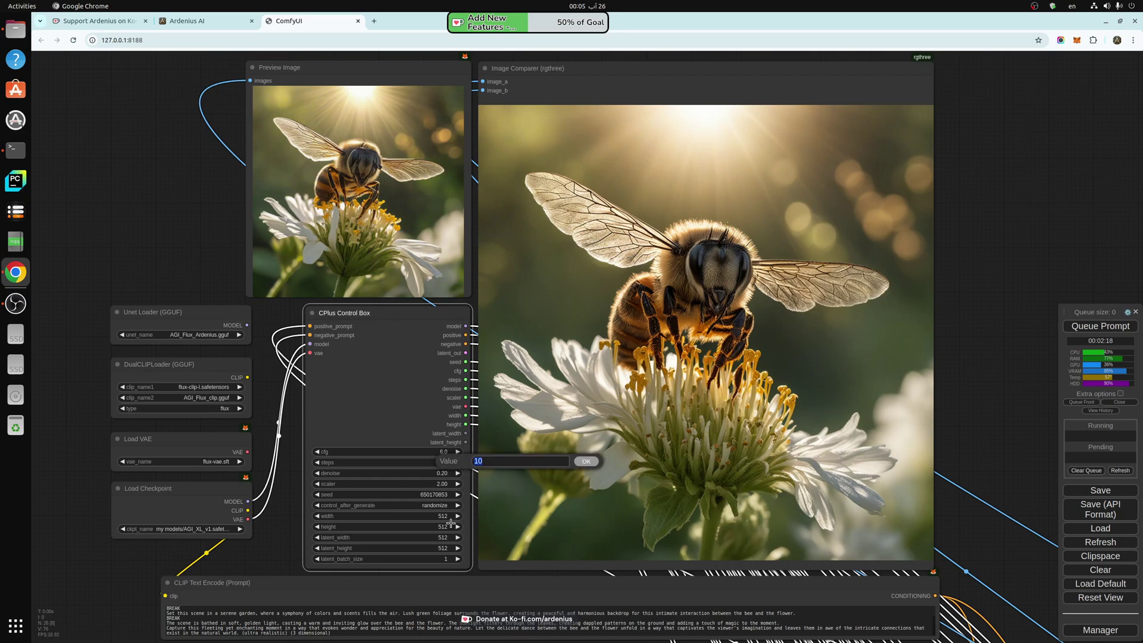
text(16)
click(584, 462)
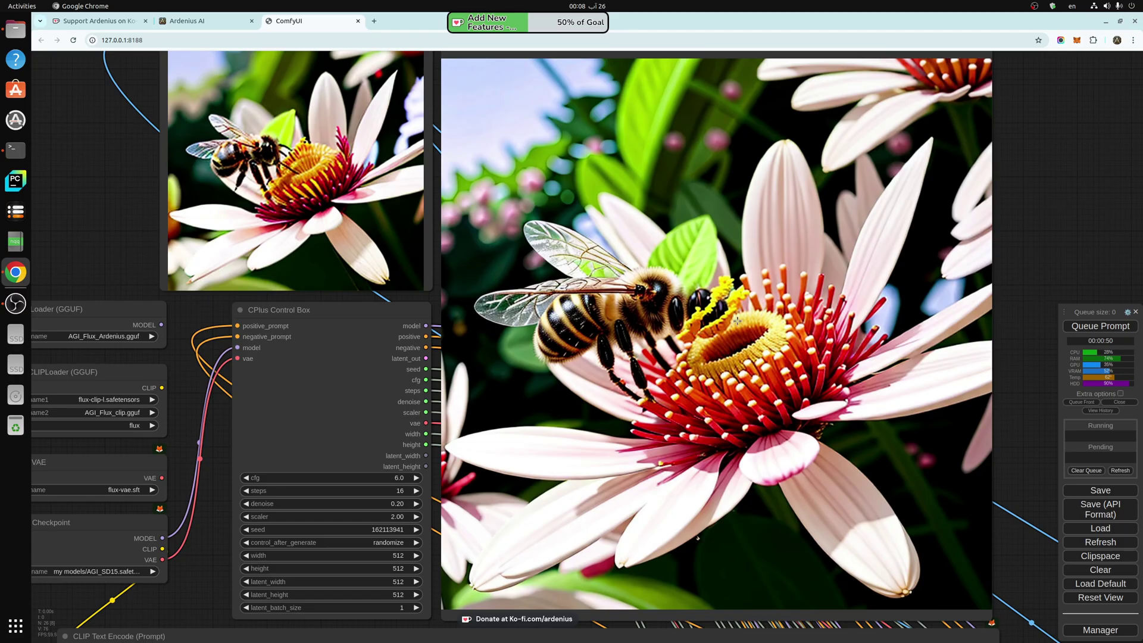
Toggle the comparer repeatedly between the soft original and sharp enhanced SD1.5 bee, zoomed in.
click(720, 366)
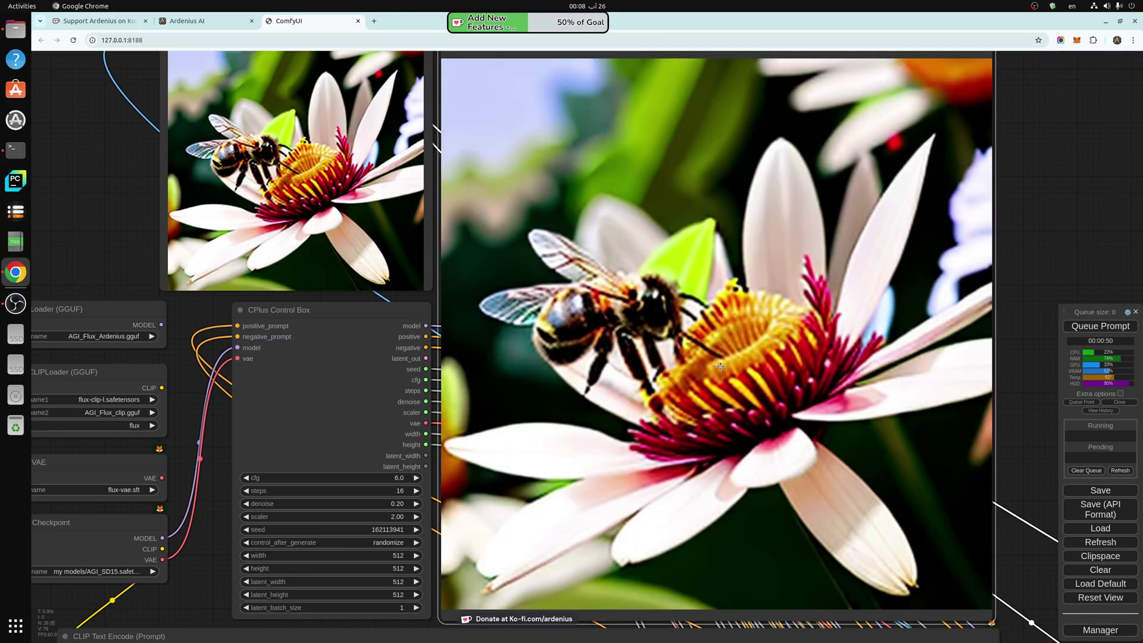
click(720, 366)
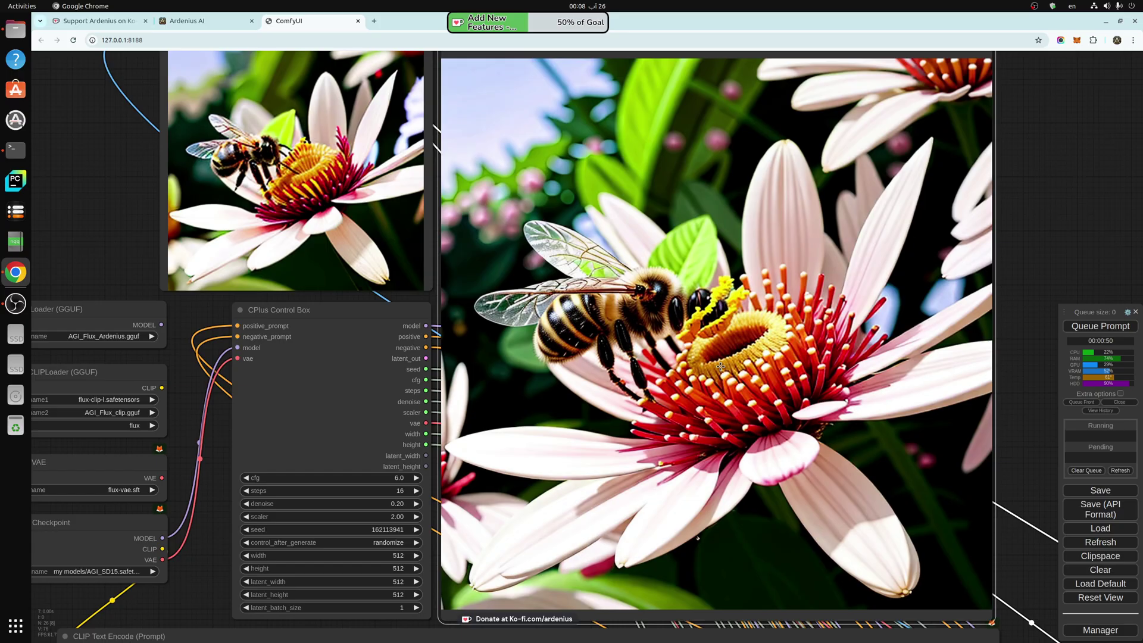
scroll(720, 366, up, 2)
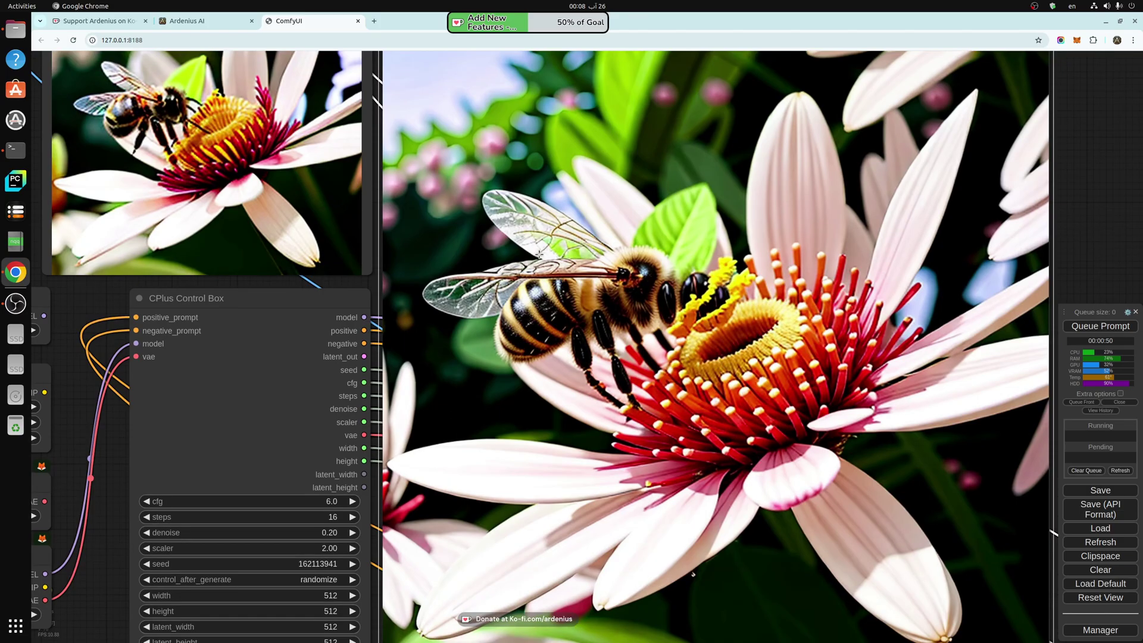
click(682, 353)
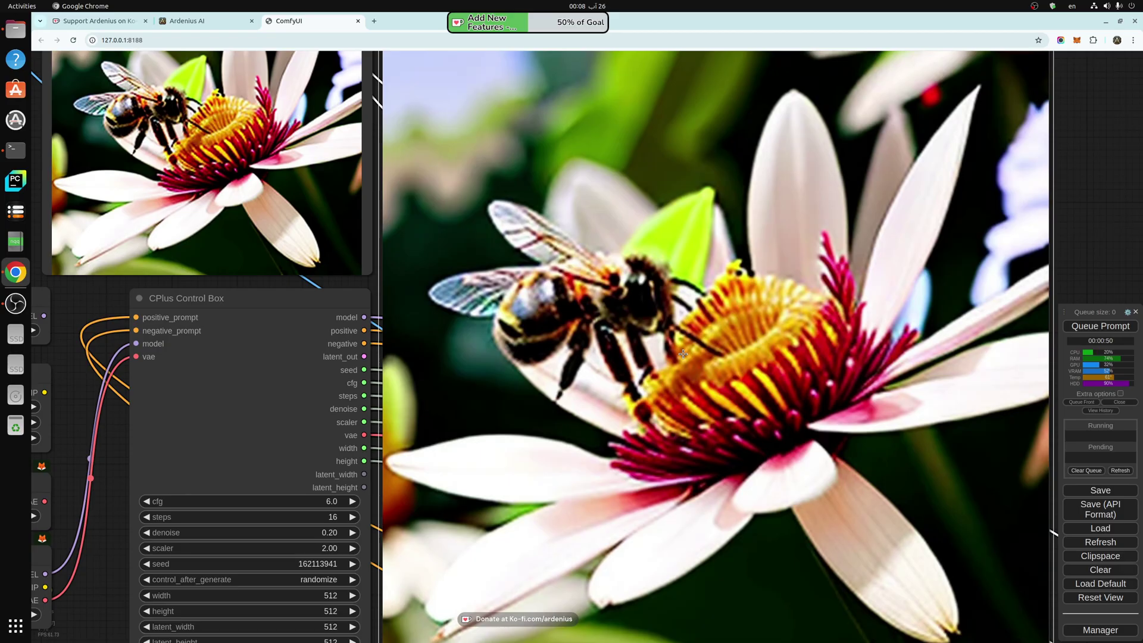
click(683, 354)
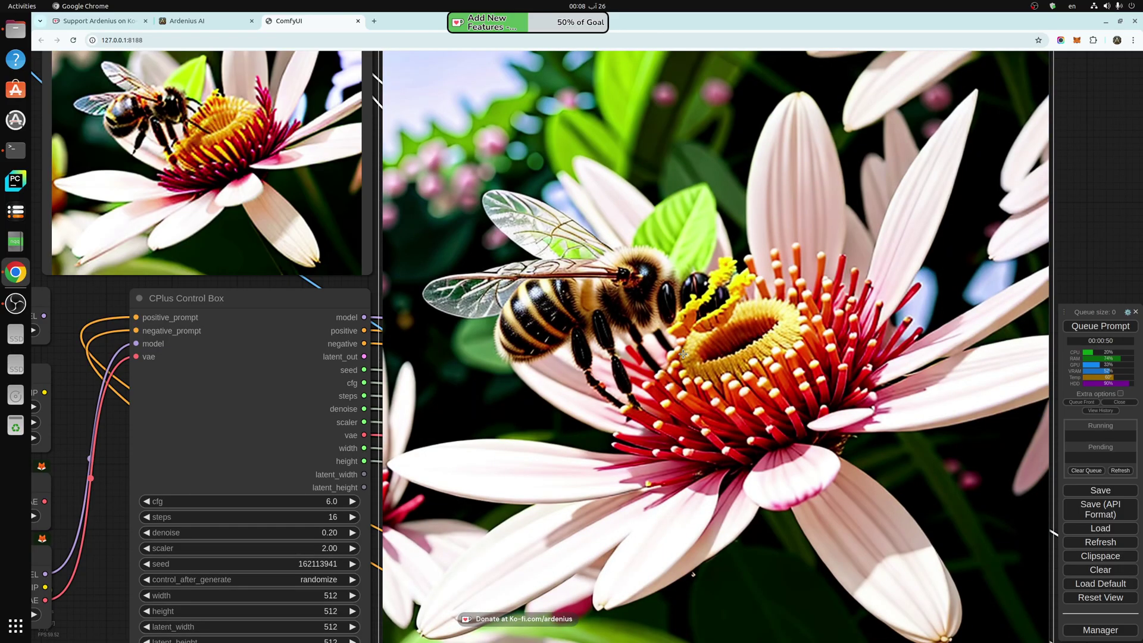
click(777, 411)
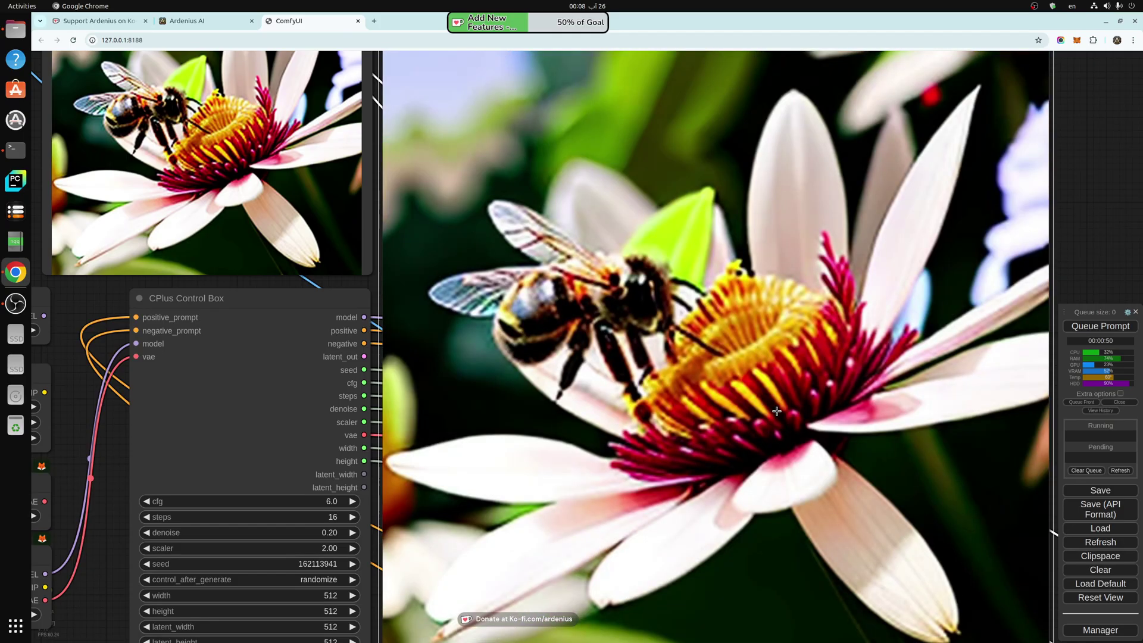
click(777, 411)
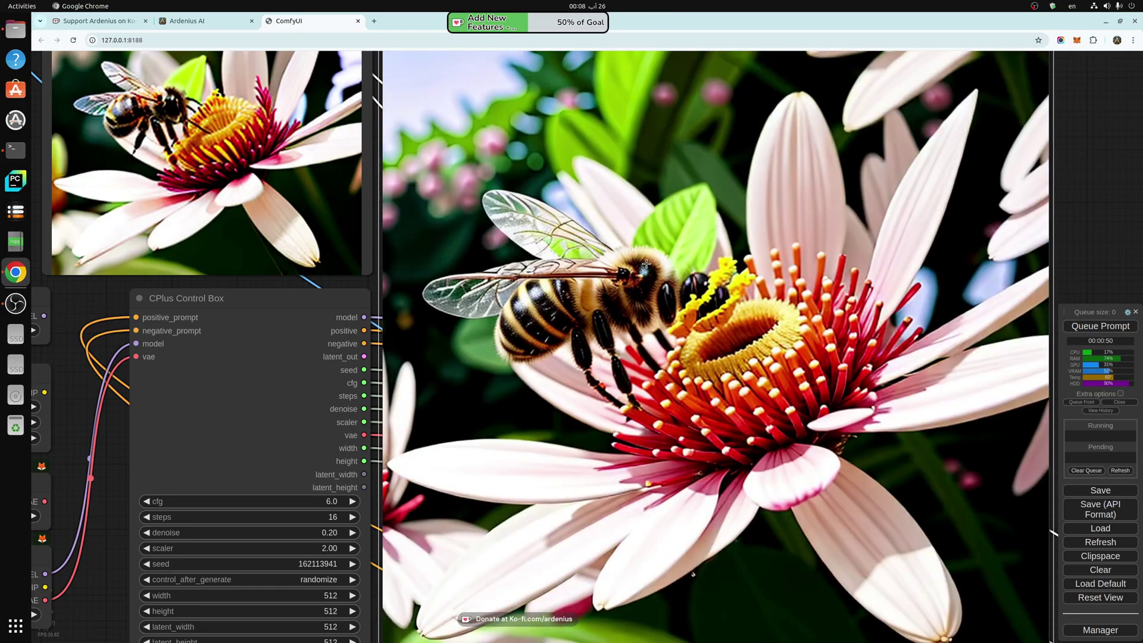
click(720, 346)
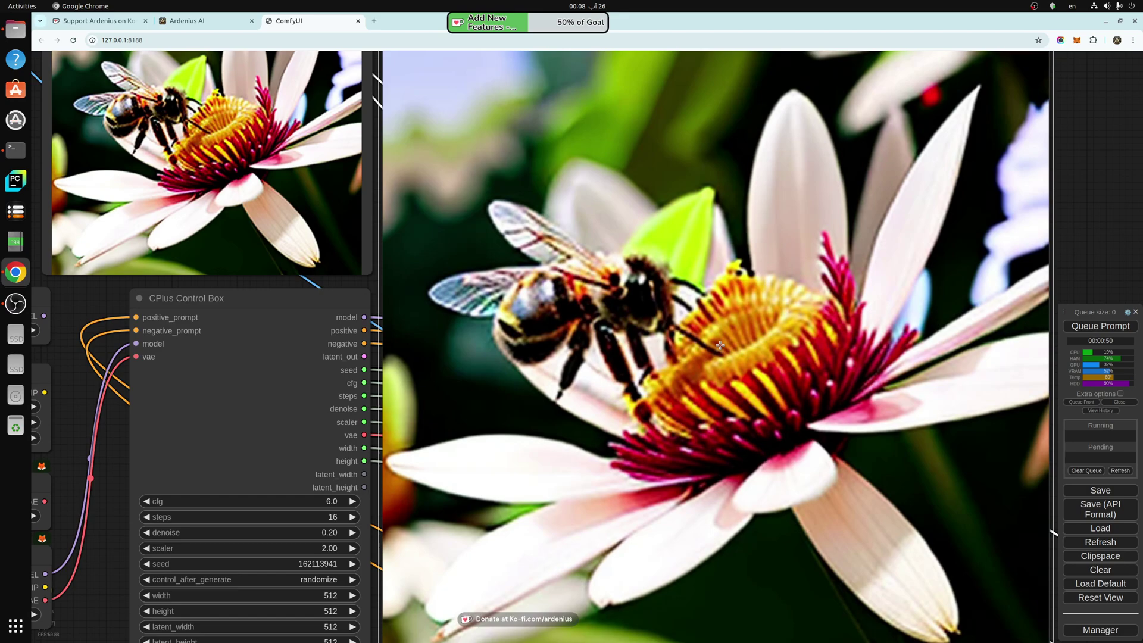
click(720, 346)
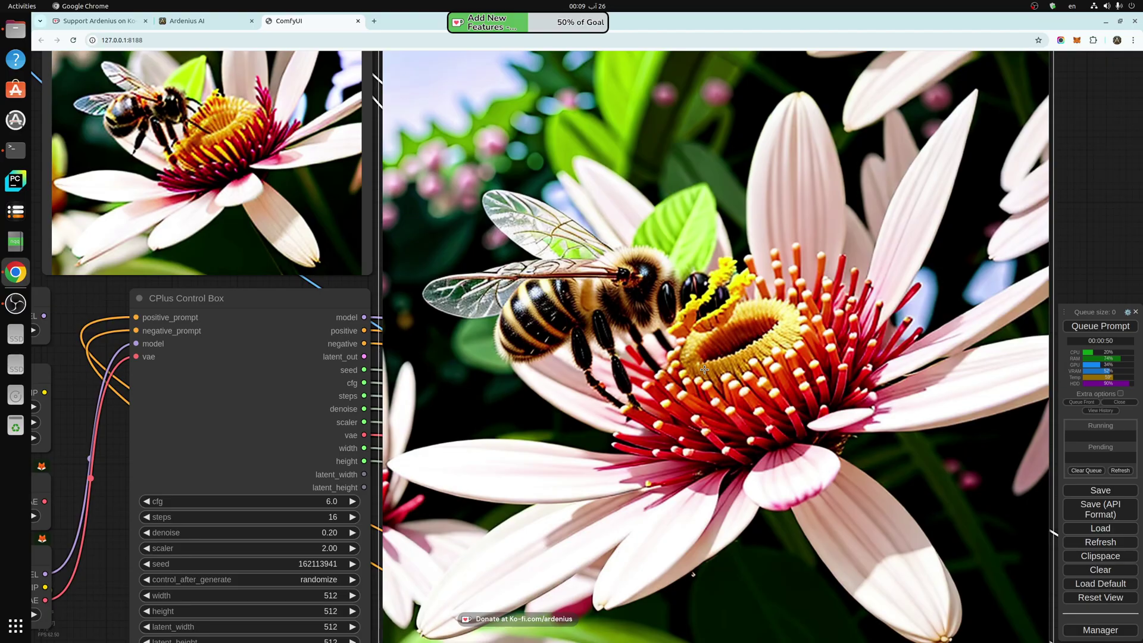
scroll(704, 369, down, 3)
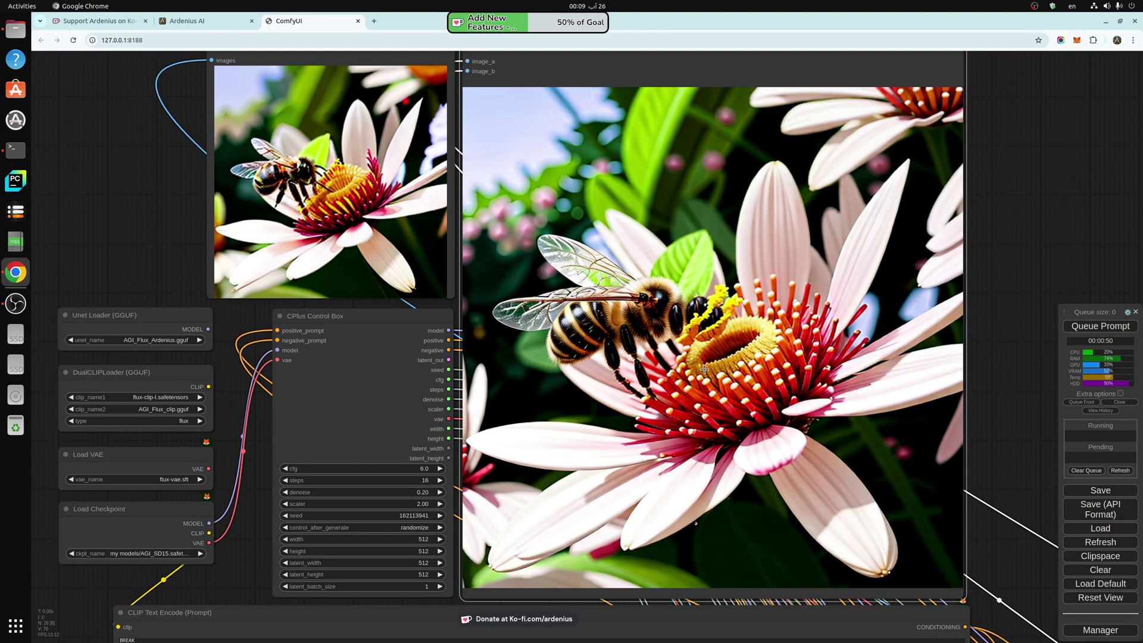
scroll(679, 372, down, 1)
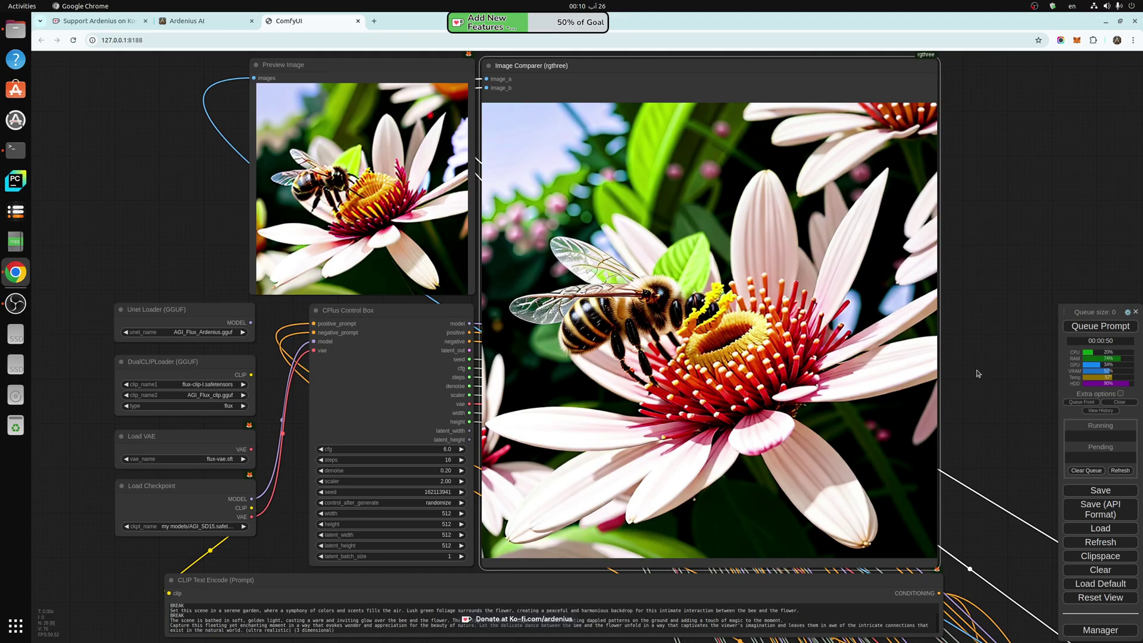
click(977, 373)
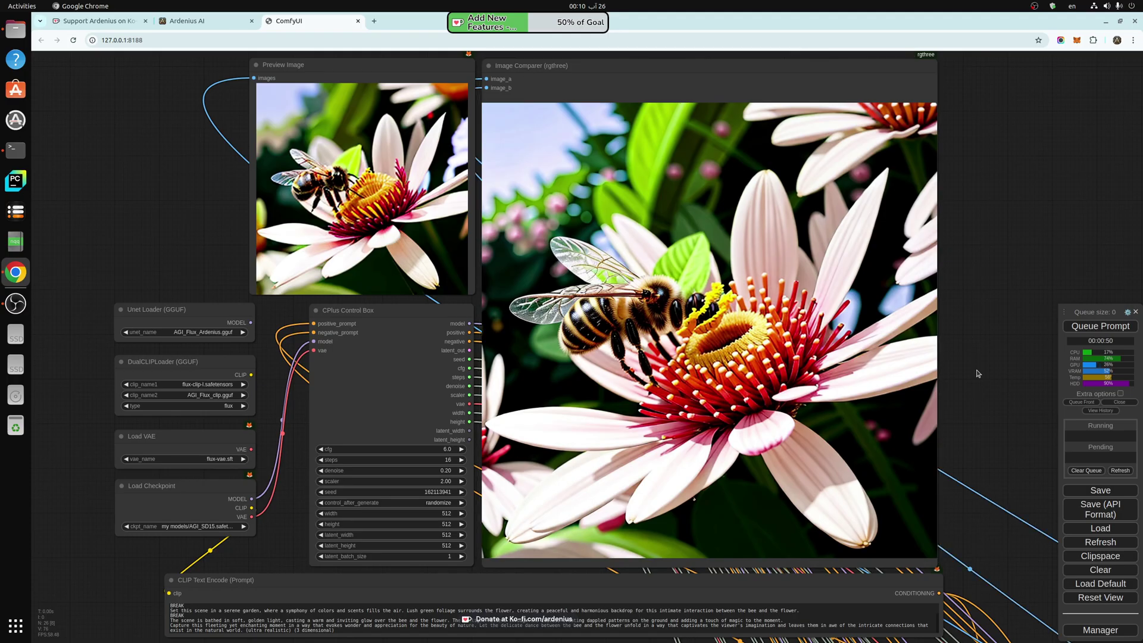